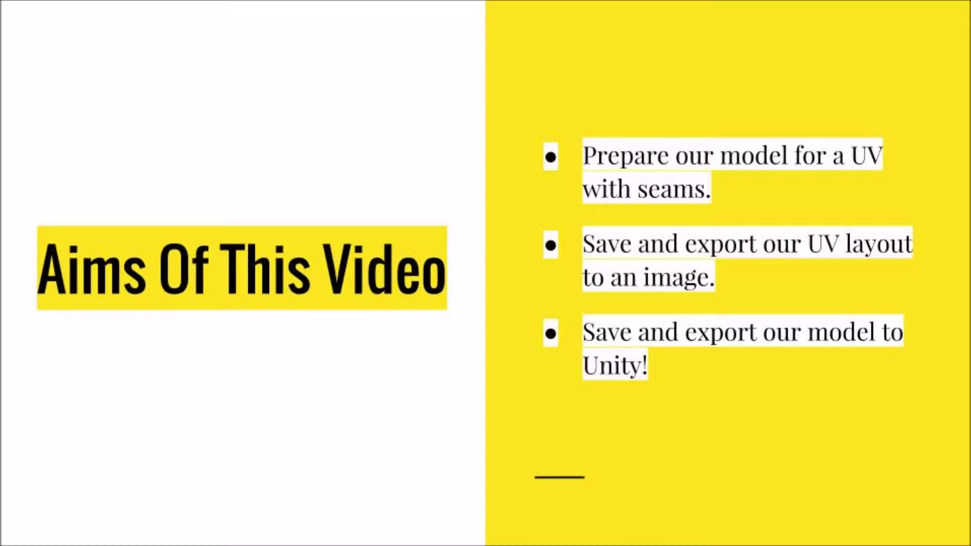
Step: Advance from the Aims Of This Video slide to the five-step workflow slide
key(Right)
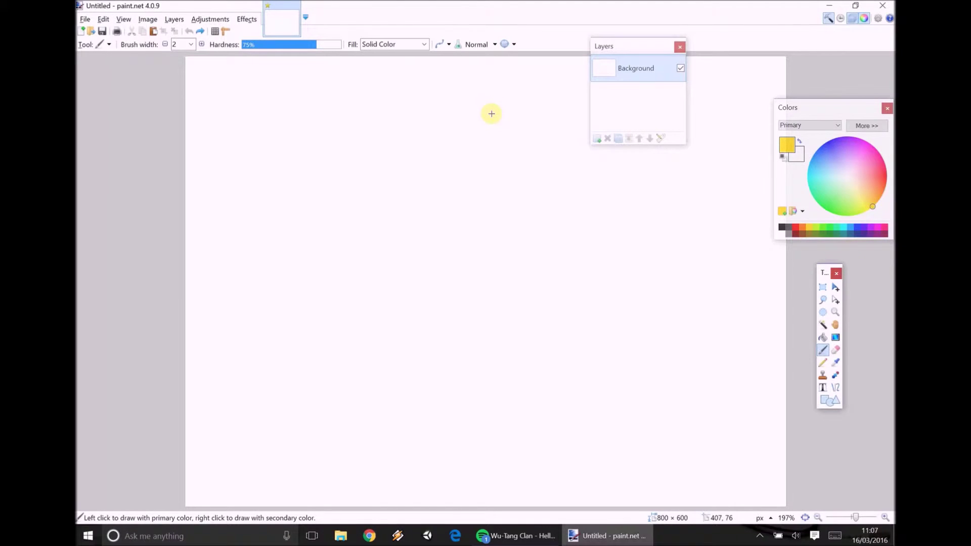
Step: Sketch a black cube outline on the canvas
click(781, 227)
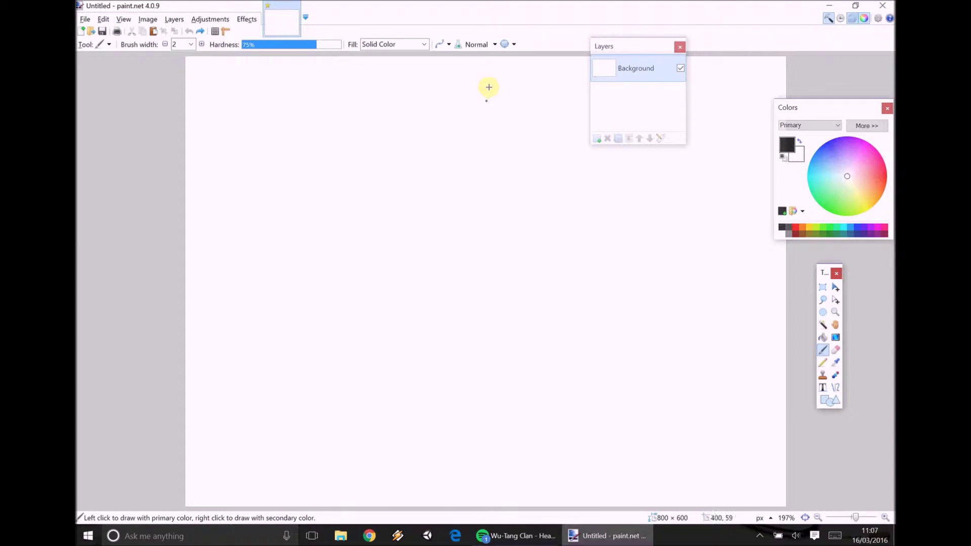
drag(238, 125, 238, 176)
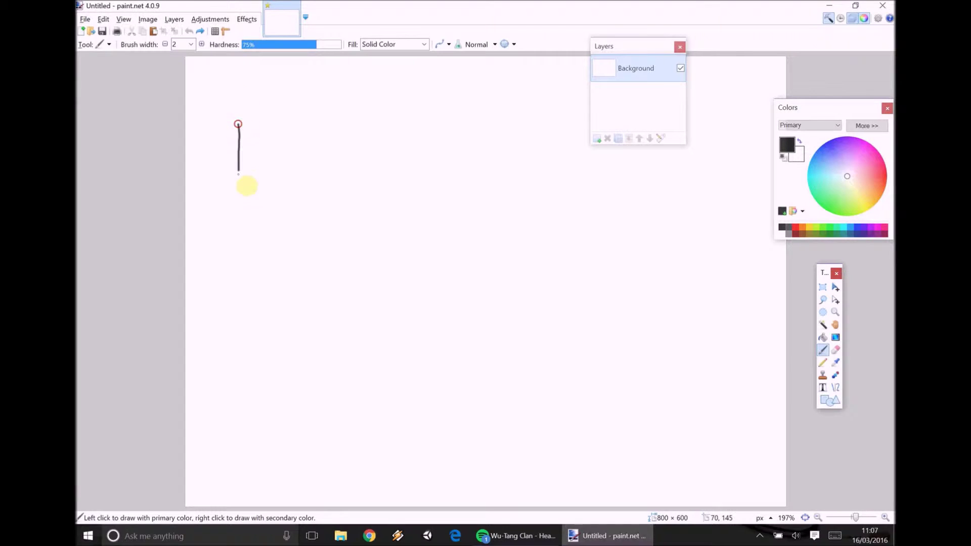
mouse_move(238, 113)
mouse_down()
mouse_move(286, 152)
mouse_move(337, 100)
mouse_move(333, 154)
mouse_move(300, 206)
mouse_up()
drag(290, 153, 291, 204)
drag(238, 176, 294, 217)
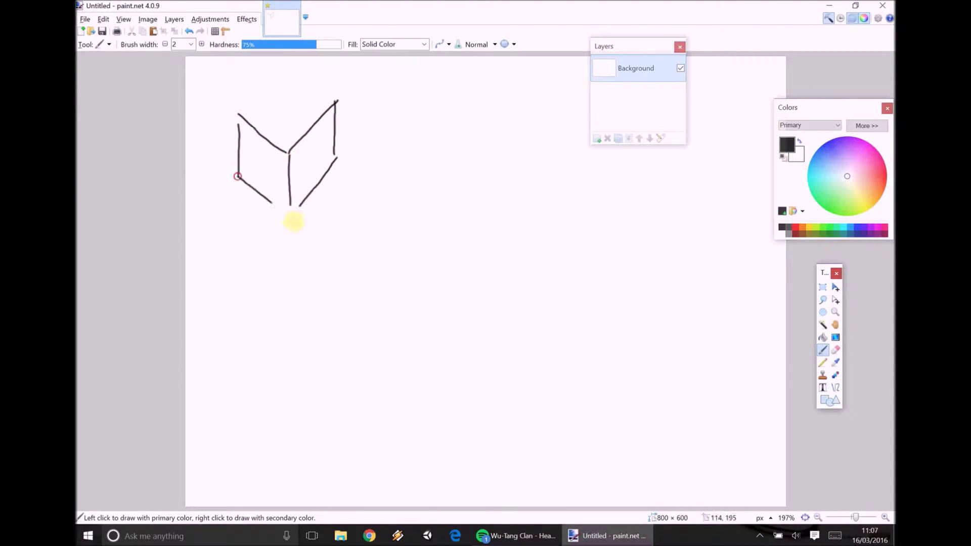
drag(244, 113, 287, 77)
mouse_move(337, 101)
mouse_down()
mouse_move(288, 74)
mouse_move(245, 115)
mouse_move(239, 138)
mouse_up()
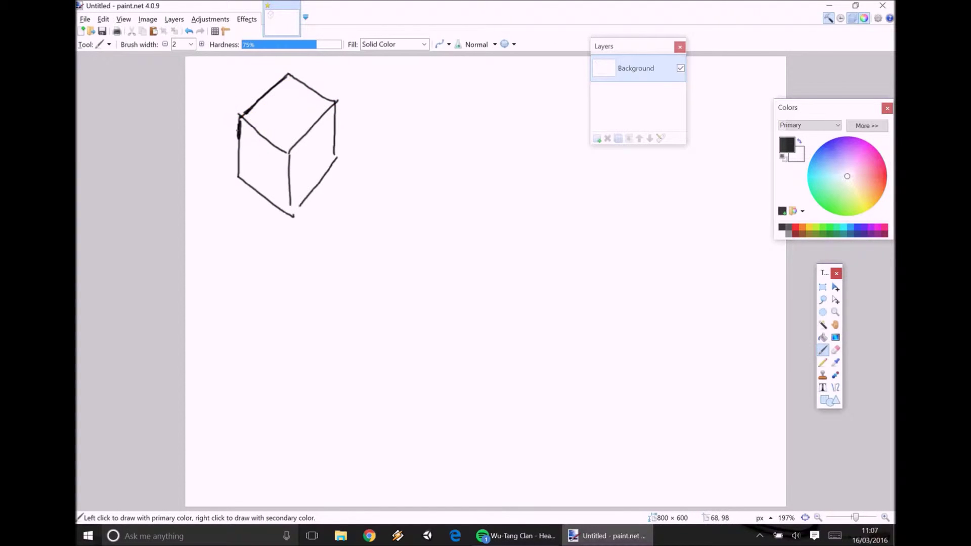
mouse_move(304, 207)
mouse_down()
mouse_move(293, 216)
mouse_move(287, 204)
mouse_up()
Step: Draw a rectangle right of the cube and label it '2D BMP'
drag(646, 45, 814, 36)
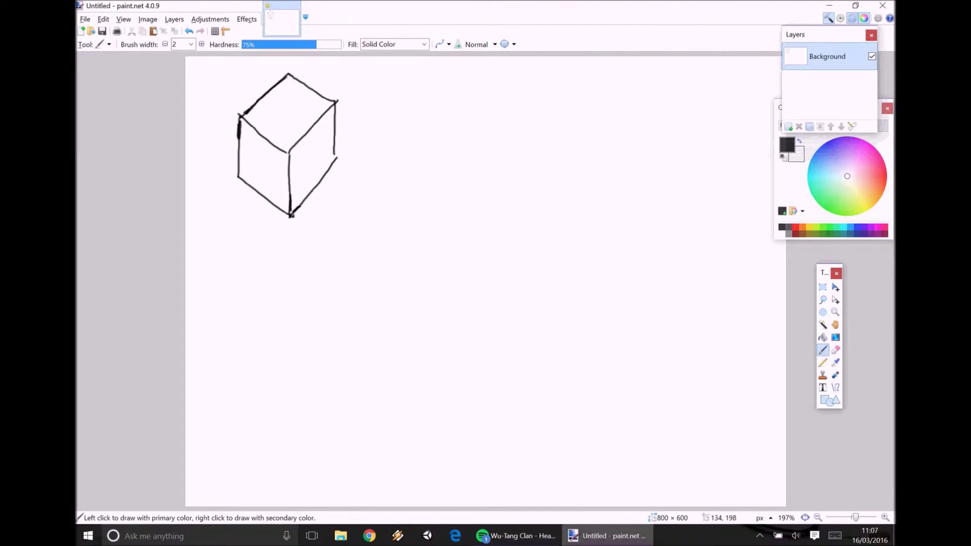
mouse_move(553, 107)
mouse_down()
mouse_move(556, 202)
mouse_move(686, 104)
mouse_move(694, 218)
mouse_move(563, 222)
mouse_move(558, 176)
mouse_up()
drag(593, 76, 609, 97)
drag(613, 73, 609, 96)
mouse_move(614, 75)
mouse_down()
mouse_move(621, 101)
mouse_move(654, 94)
mouse_move(651, 104)
mouse_move(674, 86)
mouse_up()
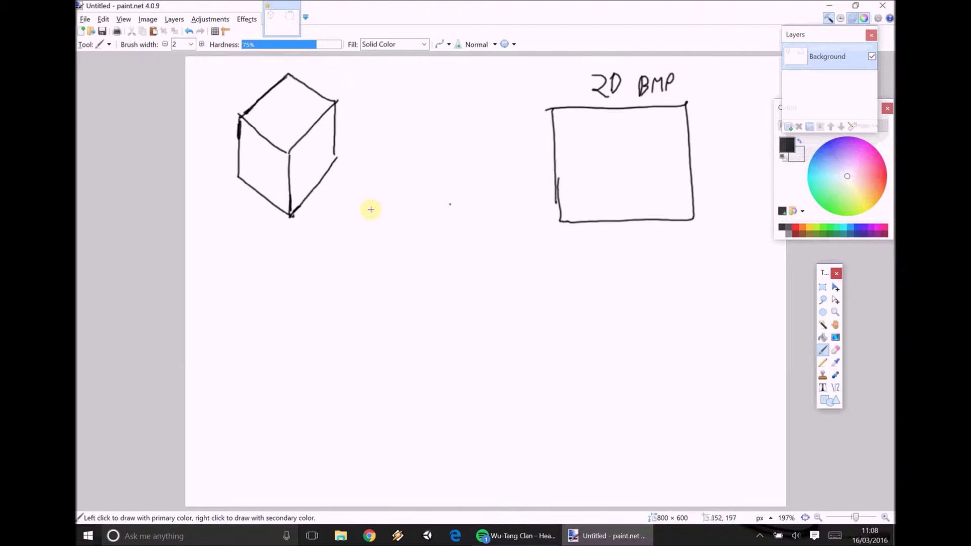
Step: Write the '3D OBJ' label beneath the cube
mouse_move(248, 221)
mouse_down()
mouse_move(268, 238)
mouse_move(251, 248)
mouse_move(301, 227)
mouse_move(305, 241)
mouse_move(328, 221)
mouse_up()
drag(324, 223, 319, 239)
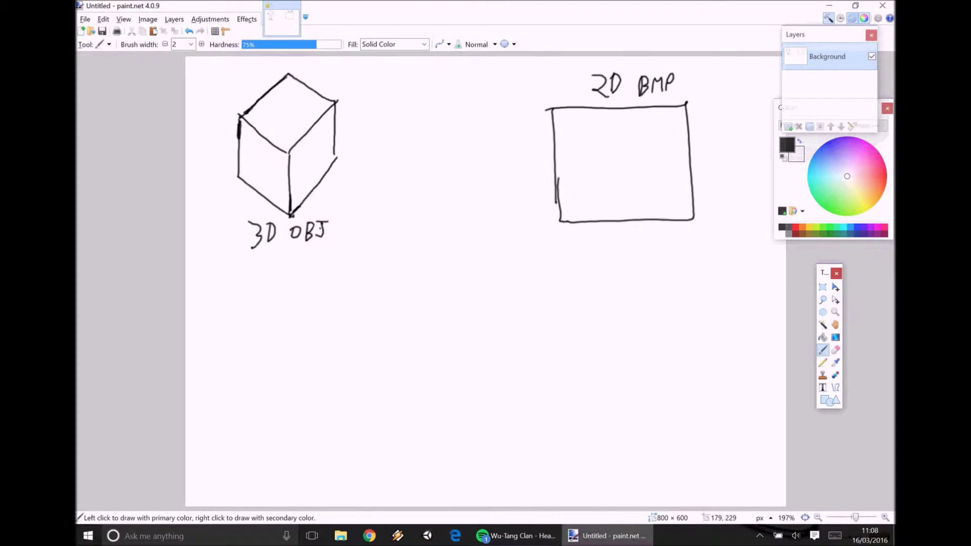
click(819, 227)
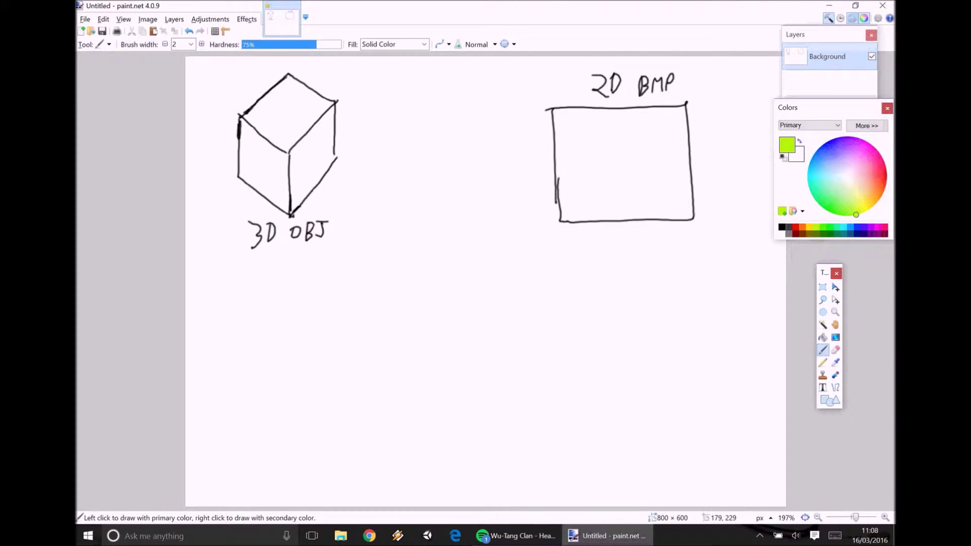
Step: Paint a green smile and red up arrow inside the 2D BMP box, erasing a stray red curve
mouse_move(573, 161)
mouse_down()
mouse_move(581, 177)
mouse_move(588, 169)
mouse_up()
click(796, 227)
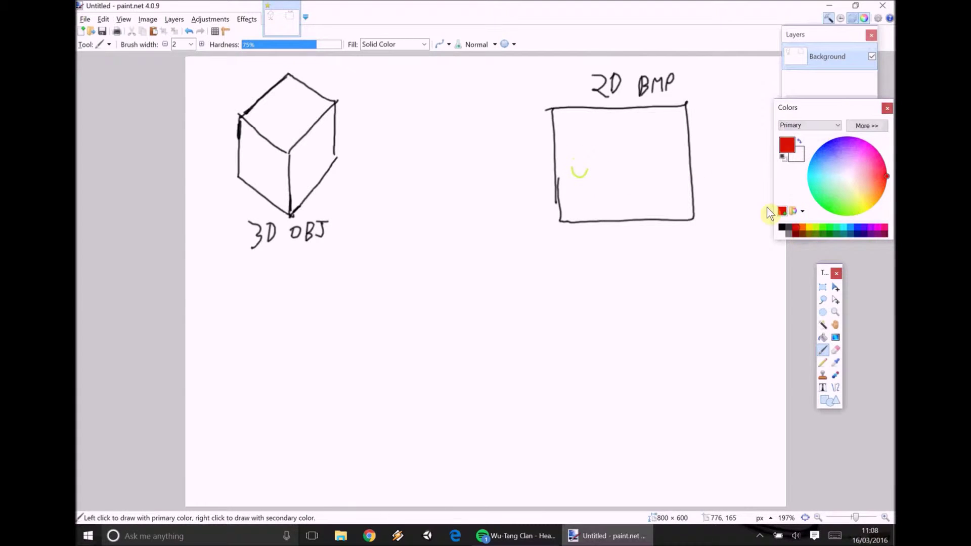
mouse_move(622, 151)
mouse_down()
mouse_move(615, 160)
mouse_move(636, 173)
mouse_move(620, 177)
mouse_up()
mouse_move(494, 272)
mouse_down()
mouse_move(528, 271)
mouse_move(571, 289)
mouse_up()
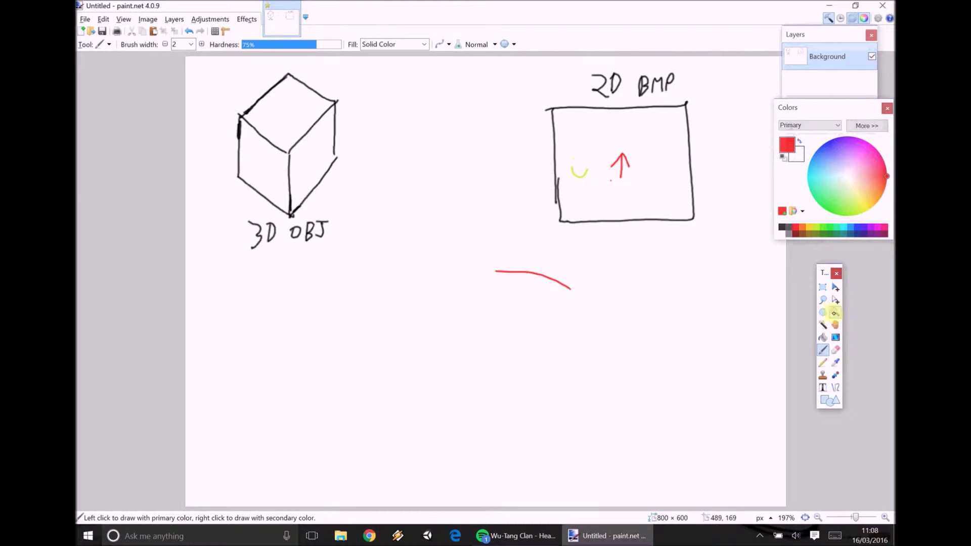
click(787, 235)
mouse_move(575, 288)
mouse_down()
mouse_move(508, 282)
mouse_move(565, 297)
mouse_move(575, 297)
mouse_move(501, 278)
mouse_move(555, 286)
mouse_up()
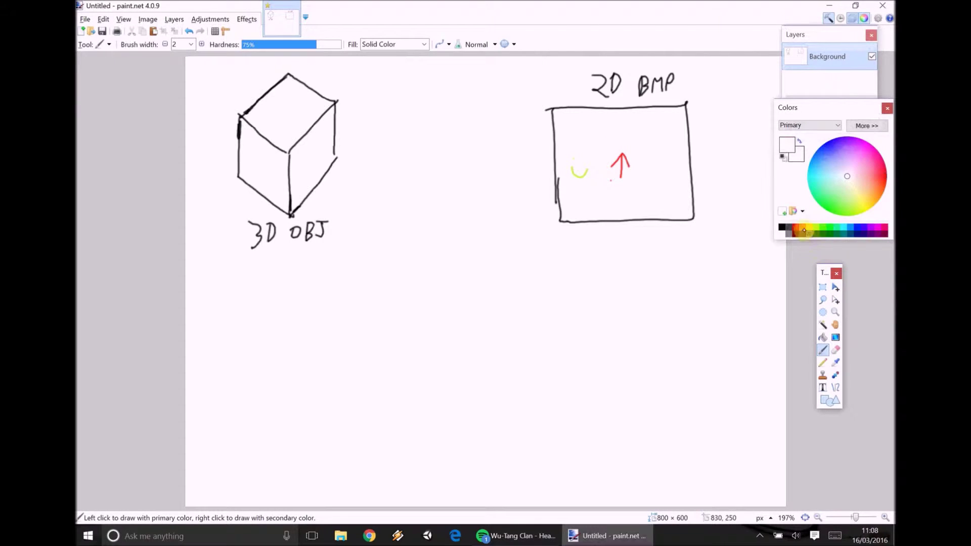
click(800, 226)
Step: Draw a yellow-green human figure outline below the cube
click(821, 227)
mouse_move(267, 349)
mouse_down()
mouse_move(292, 342)
mouse_move(321, 411)
mouse_move(302, 383)
mouse_move(303, 462)
mouse_move(278, 455)
mouse_move(264, 408)
mouse_move(260, 431)
mouse_move(264, 348)
mouse_up()
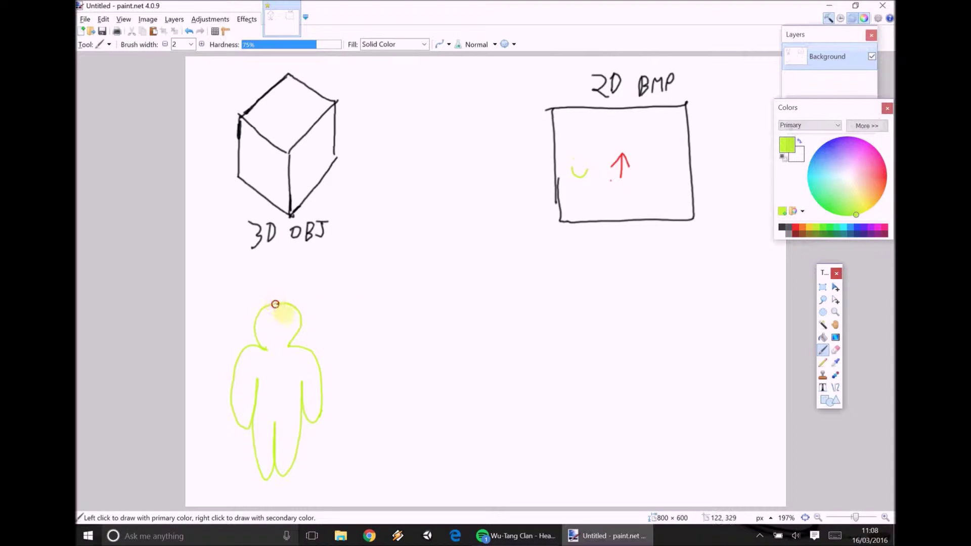
drag(281, 306, 288, 320)
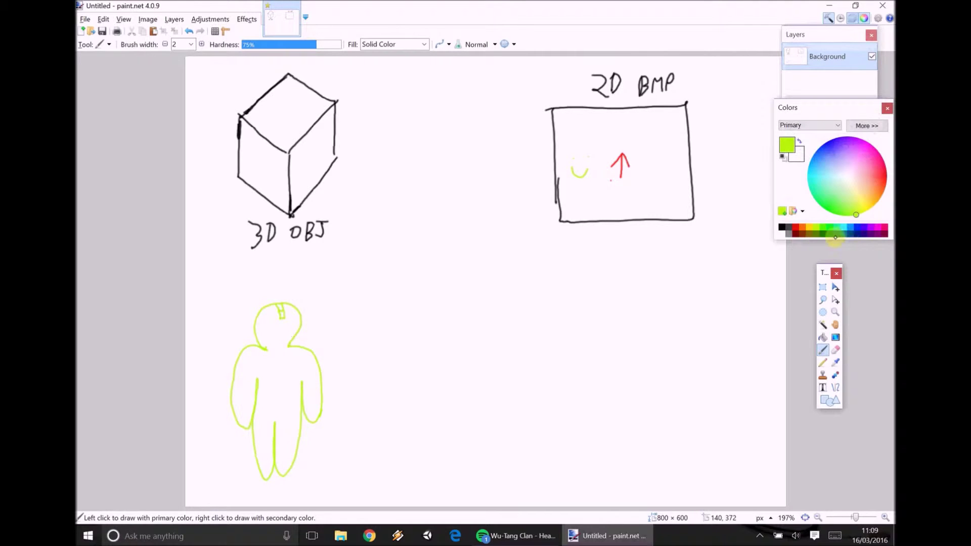
click(847, 228)
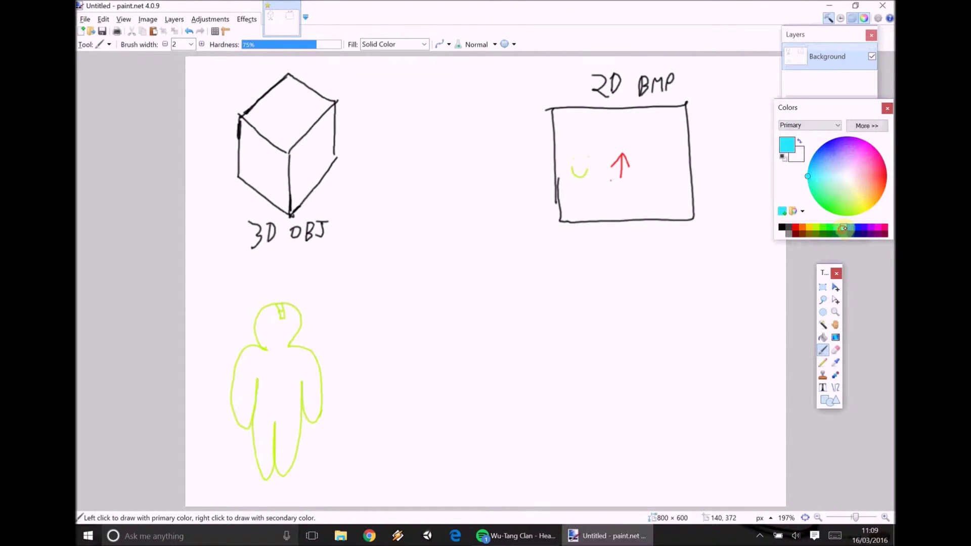
click(857, 227)
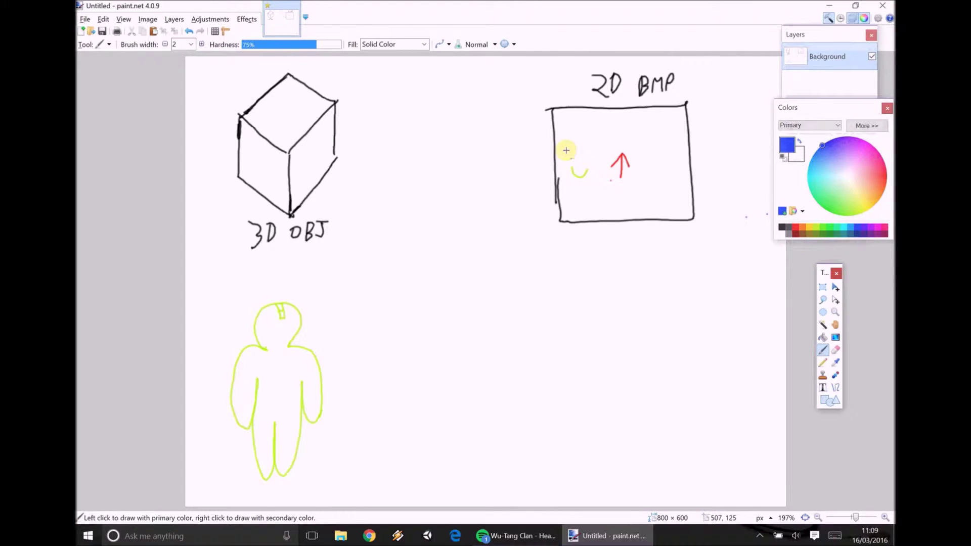
Step: Paint blue squares forming a cube net around the marks in the 2D BMP box
mouse_move(561, 149)
mouse_down()
mouse_move(603, 160)
mouse_move(606, 199)
mouse_move(576, 200)
mouse_move(568, 169)
mouse_move(648, 162)
mouse_move(646, 191)
mouse_move(599, 186)
mouse_up()
mouse_move(637, 152)
mouse_down()
mouse_move(667, 155)
mouse_move(667, 184)
mouse_move(637, 179)
mouse_move(690, 165)
mouse_move(687, 156)
mouse_move(664, 186)
mouse_up()
mouse_move(640, 153)
mouse_down()
mouse_move(661, 130)
mouse_move(666, 156)
mouse_up()
mouse_move(636, 186)
mouse_down()
mouse_move(638, 207)
mouse_move(661, 206)
mouse_move(662, 185)
mouse_up()
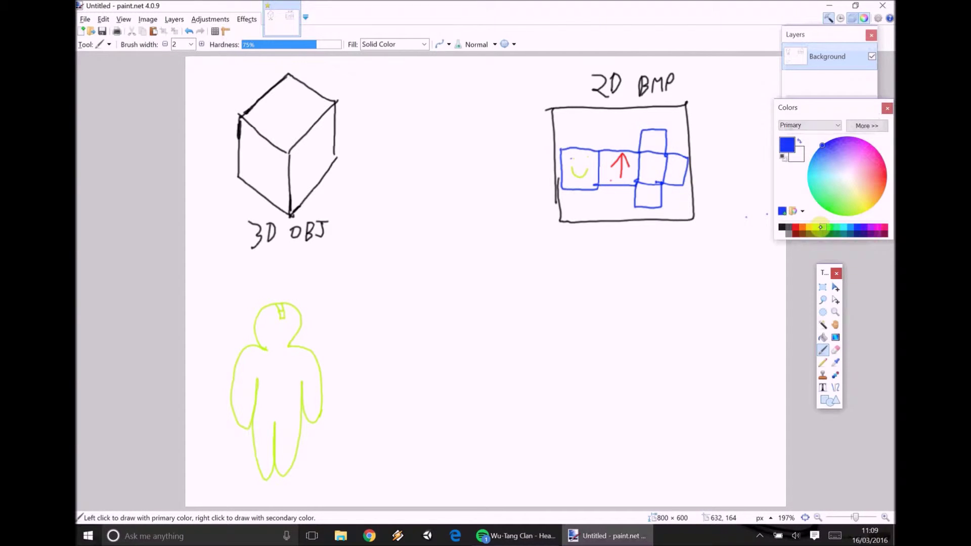
Step: Add a yellow face circle, a 'UV' label, and arrows both ways between cube and box
click(813, 227)
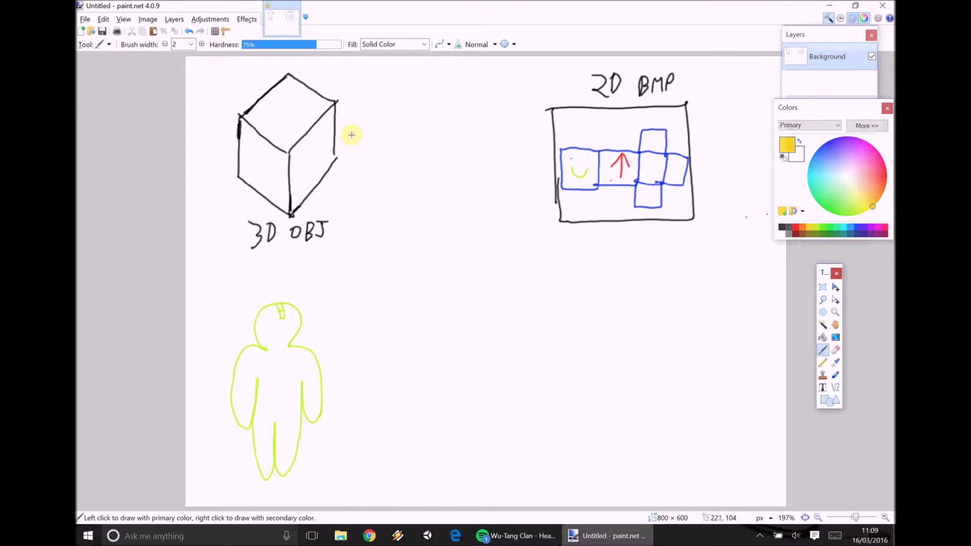
mouse_move(567, 149)
mouse_down()
mouse_move(583, 164)
mouse_move(574, 175)
mouse_move(587, 158)
mouse_move(573, 178)
mouse_move(577, 164)
mouse_up()
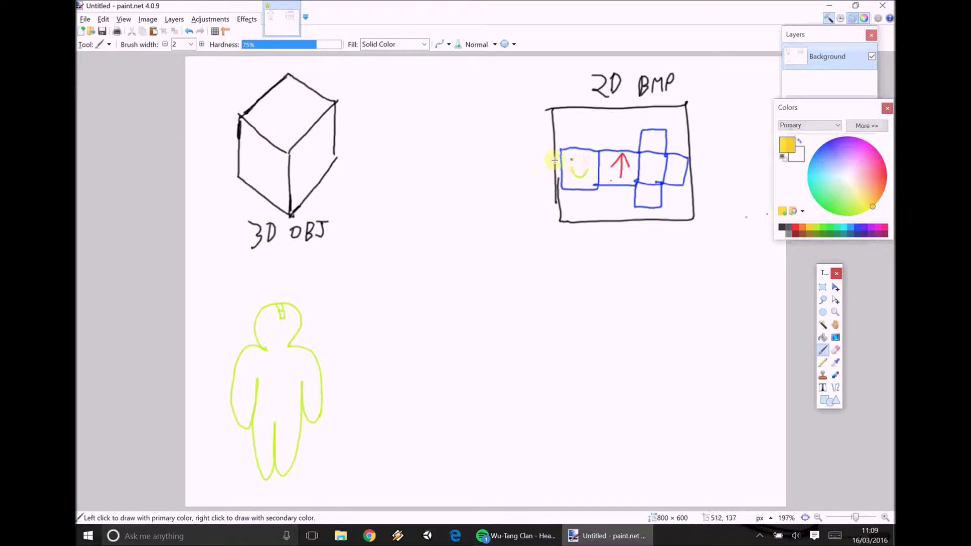
mouse_move(413, 97)
mouse_down()
mouse_move(443, 99)
mouse_move(463, 96)
mouse_up()
drag(357, 112, 388, 111)
drag(478, 108, 551, 107)
drag(548, 184, 356, 177)
Step: Paint a green smile on the cube's right face, a red arrow on its left, and a red curve under the box
click(826, 227)
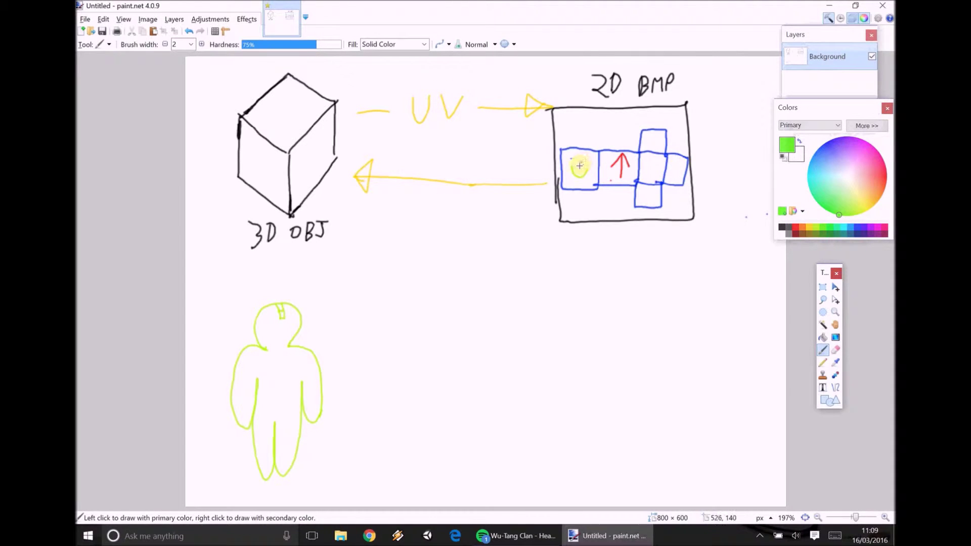
drag(303, 169, 321, 152)
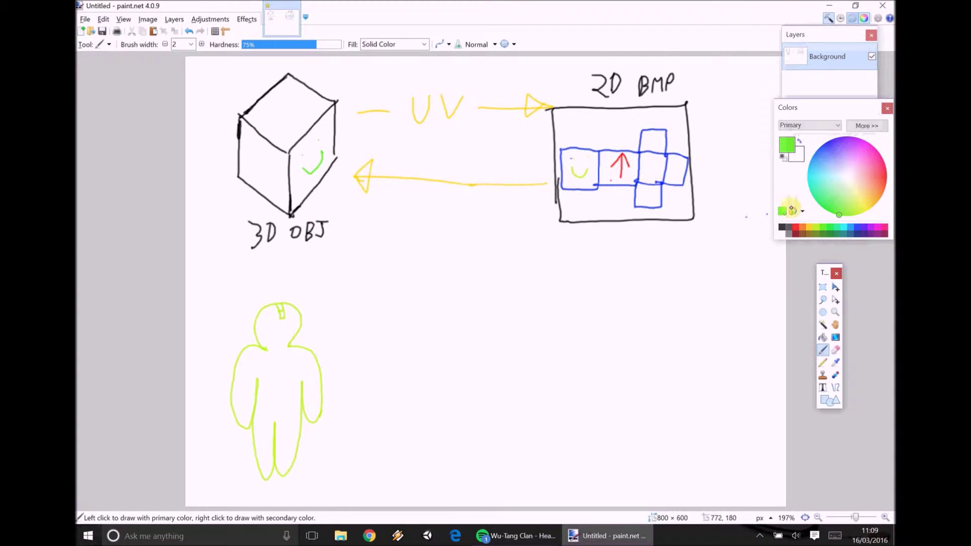
click(795, 228)
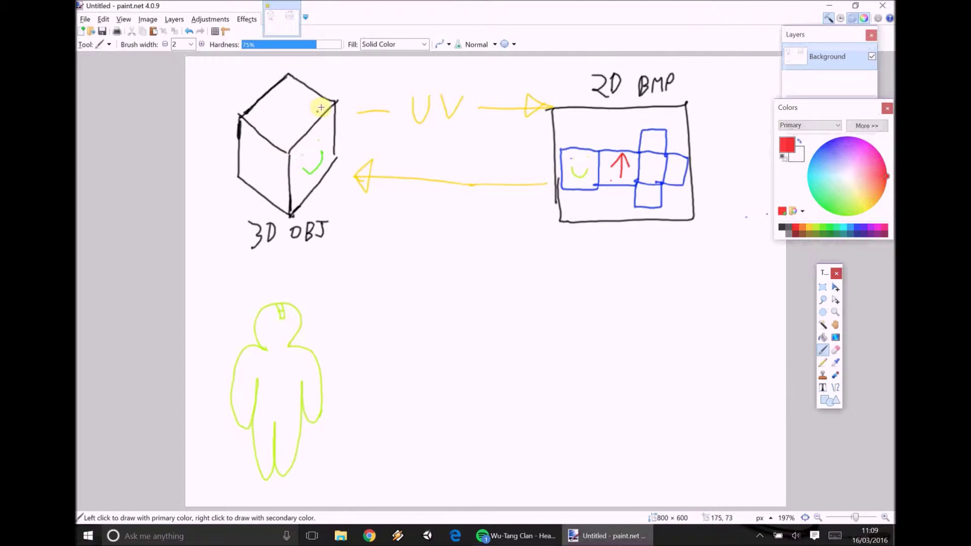
mouse_move(261, 179)
mouse_down()
mouse_move(266, 152)
mouse_move(251, 162)
mouse_up()
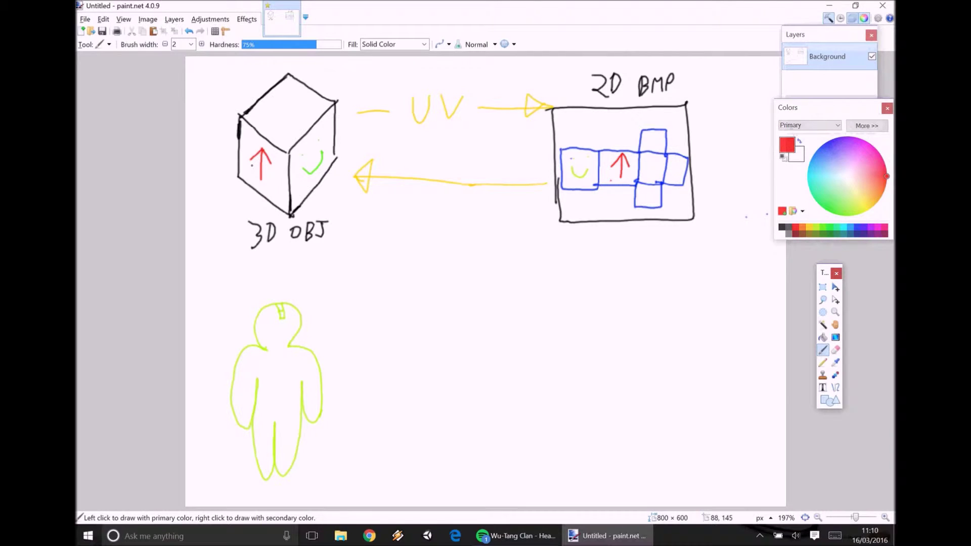
drag(479, 226, 664, 271)
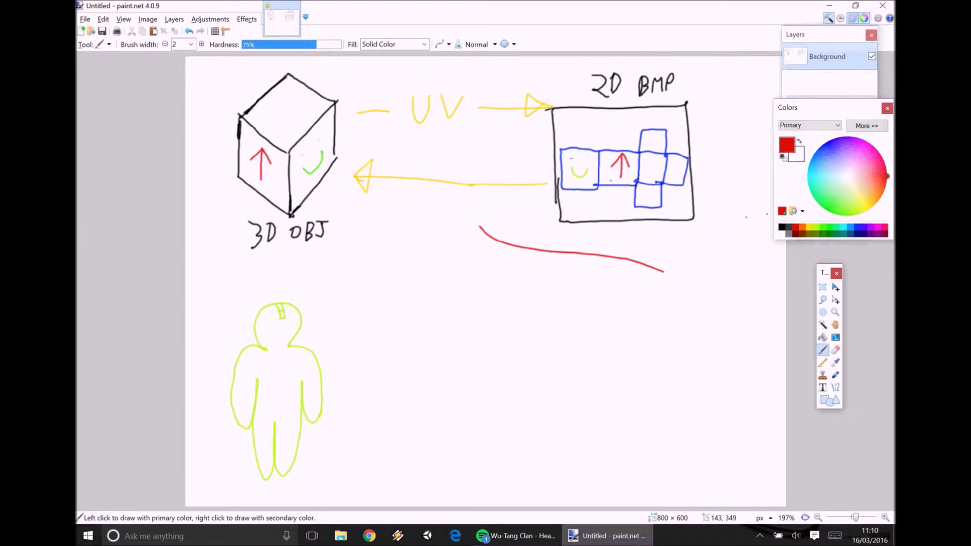
Step: Draw a red rectangle lower right and trace the main cube's edges in purple
drag(562, 347, 567, 438)
mouse_move(553, 339)
mouse_down()
mouse_move(709, 329)
mouse_move(703, 401)
mouse_move(649, 468)
mouse_move(549, 460)
mouse_move(567, 337)
mouse_move(556, 441)
mouse_up()
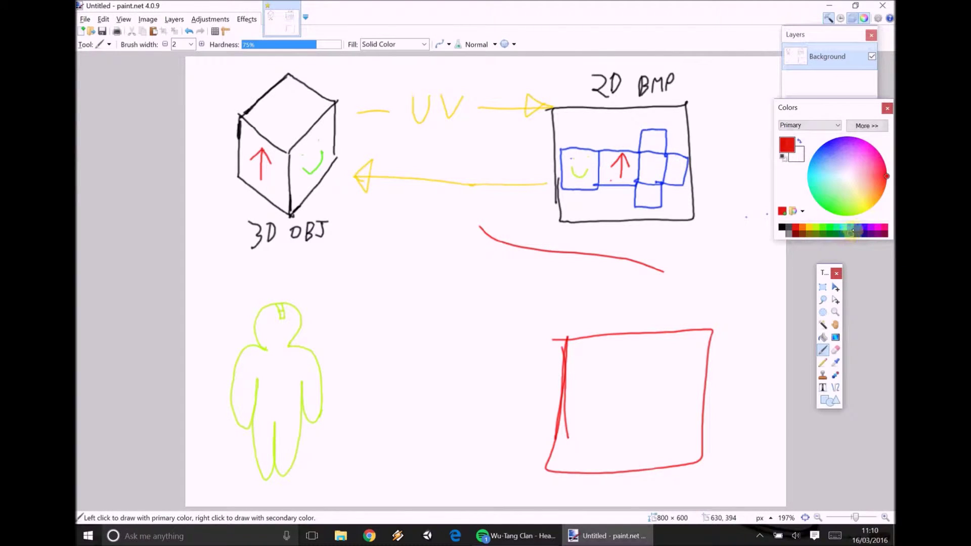
click(870, 226)
click(873, 227)
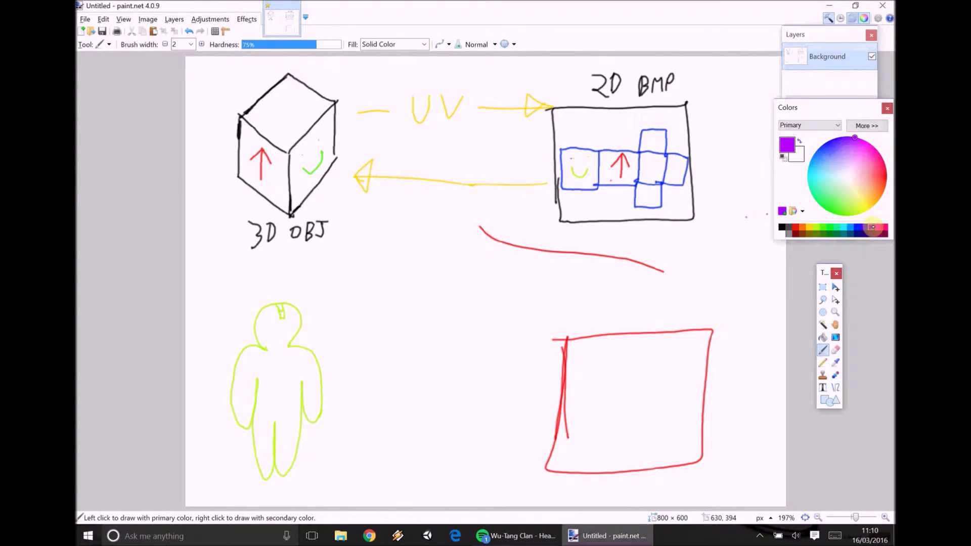
mouse_move(289, 154)
mouse_down()
mouse_move(290, 214)
mouse_move(289, 193)
mouse_up()
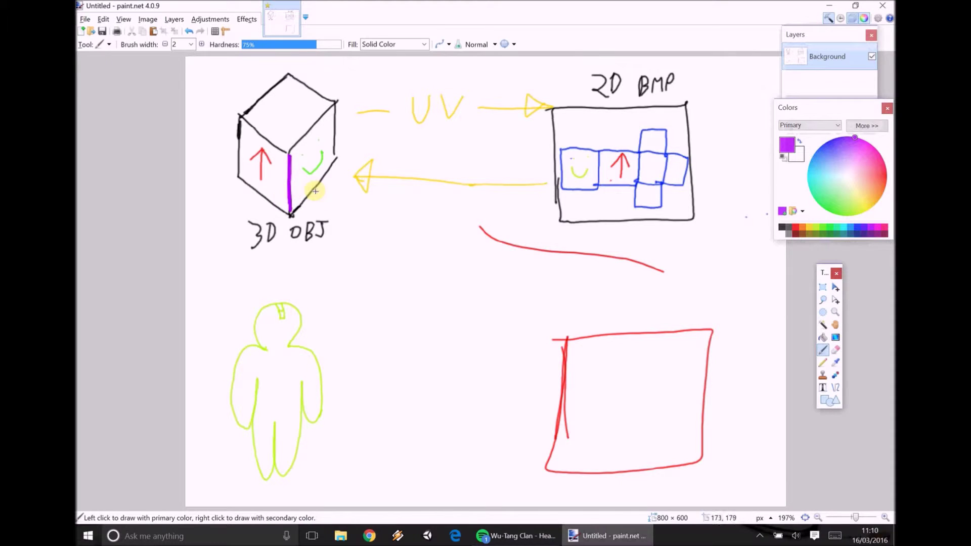
click(189, 31)
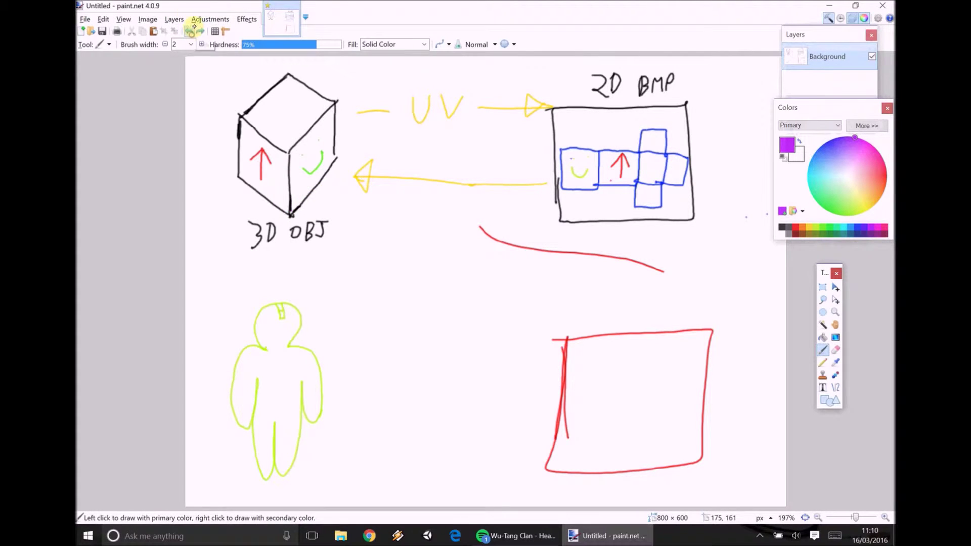
mouse_move(242, 115)
mouse_down()
mouse_move(298, 162)
mouse_move(342, 114)
mouse_move(341, 170)
mouse_up()
mouse_move(291, 215)
mouse_down()
mouse_move(248, 187)
mouse_move(296, 217)
mouse_up()
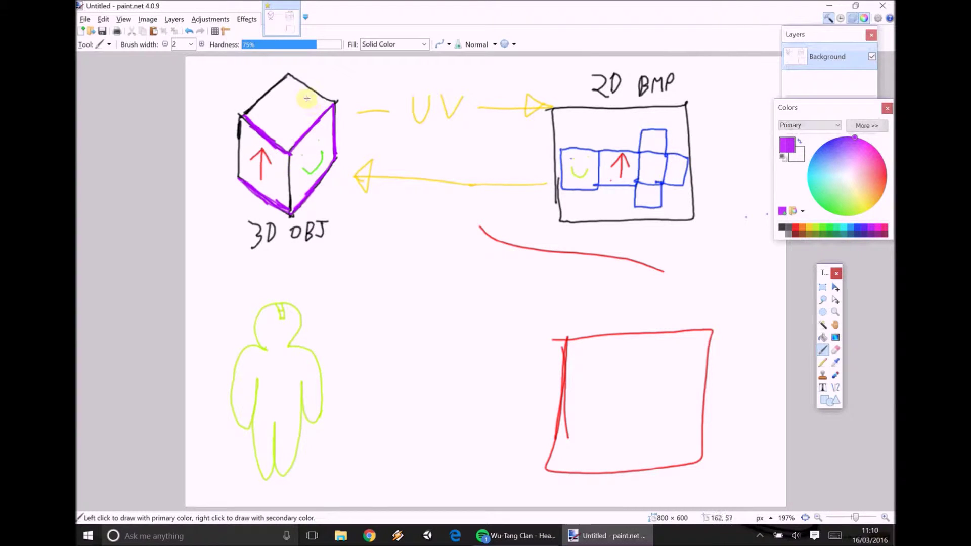
mouse_move(289, 76)
mouse_down()
mouse_move(342, 111)
mouse_move(292, 77)
mouse_move(260, 96)
mouse_move(275, 109)
mouse_move(266, 95)
mouse_up()
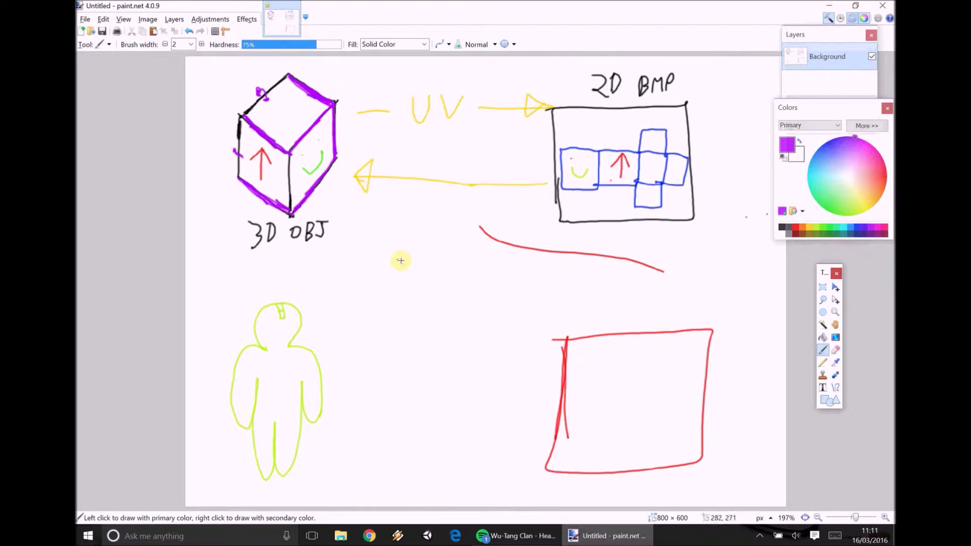
Step: Sketch a small black wireframe cube below the UV arrows
click(782, 227)
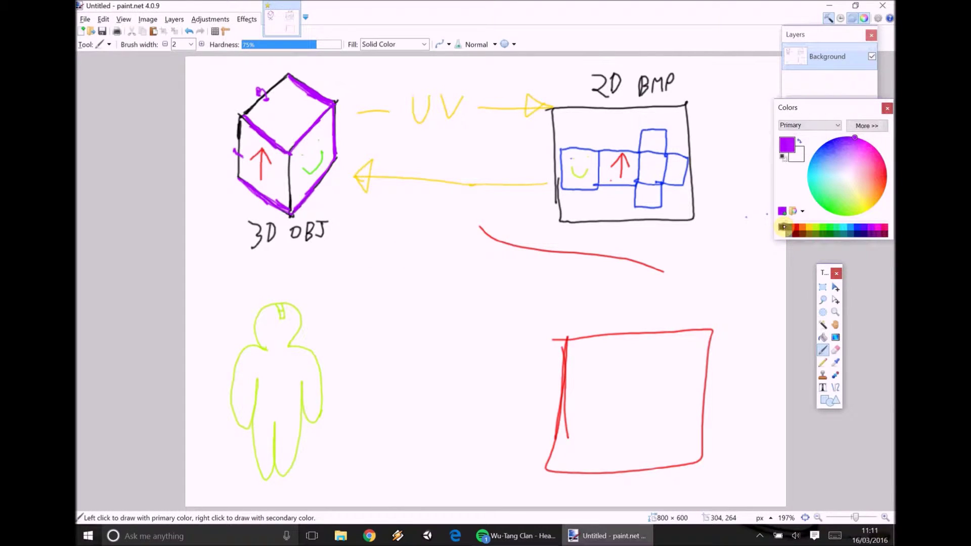
mouse_move(402, 226)
mouse_down()
mouse_move(402, 259)
mouse_move(400, 217)
mouse_move(435, 245)
mouse_move(468, 216)
mouse_move(465, 264)
mouse_move(439, 293)
mouse_move(433, 248)
mouse_move(434, 291)
mouse_move(399, 265)
mouse_move(434, 294)
mouse_move(405, 220)
mouse_move(433, 192)
mouse_move(464, 217)
mouse_move(403, 261)
mouse_up()
click(432, 198)
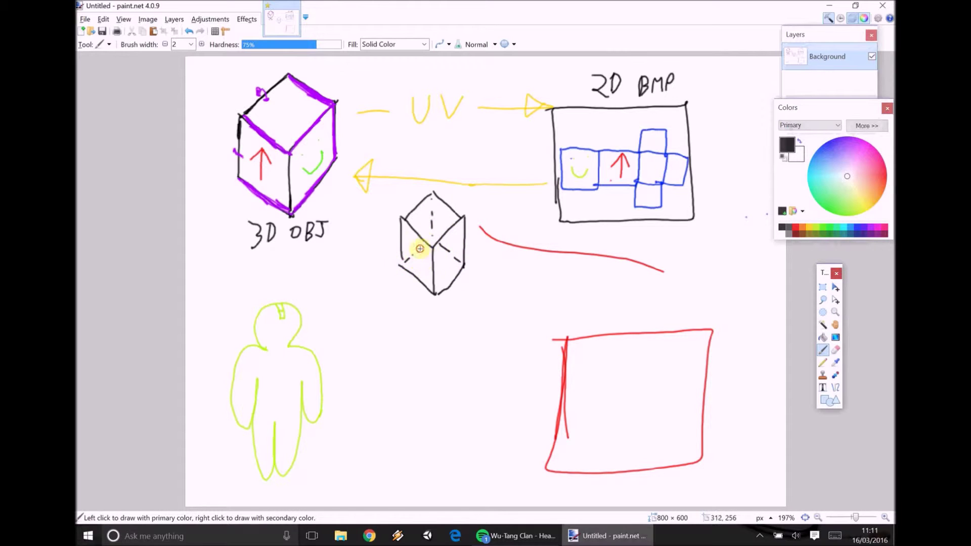
Step: Trace the small cube's seam edges in pink, dashing the right-face diagonal with white
click(781, 227)
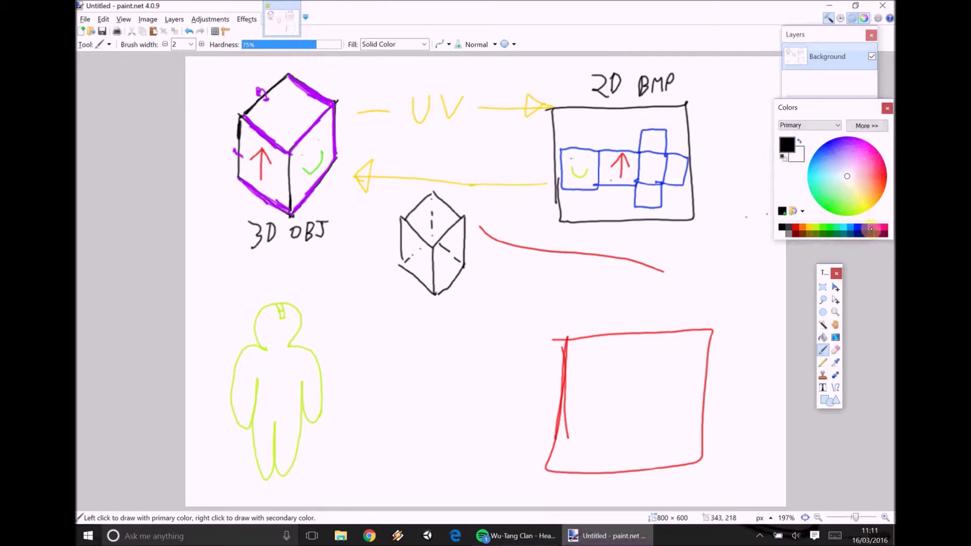
click(884, 228)
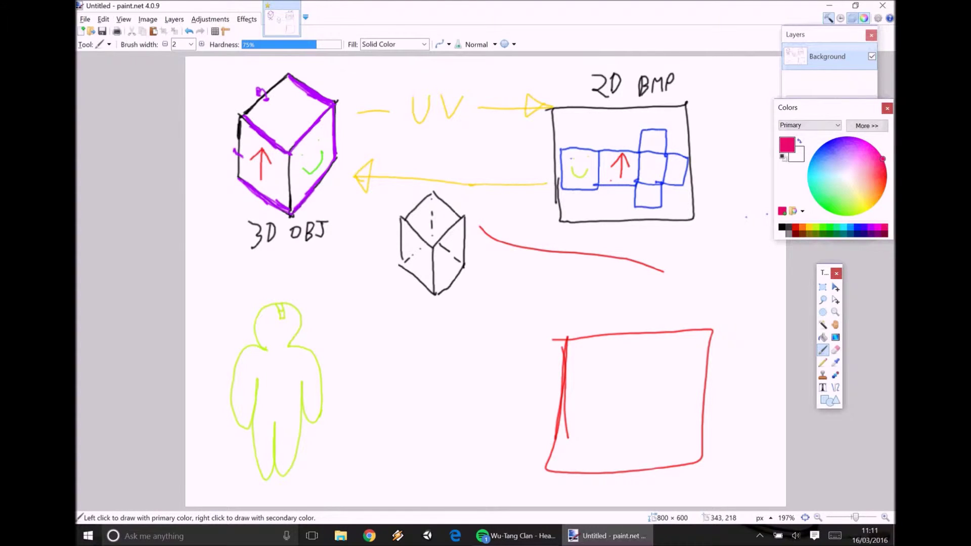
mouse_move(432, 248)
mouse_down()
mouse_move(471, 225)
mouse_move(471, 279)
mouse_move(454, 296)
mouse_move(442, 303)
mouse_move(398, 259)
mouse_up()
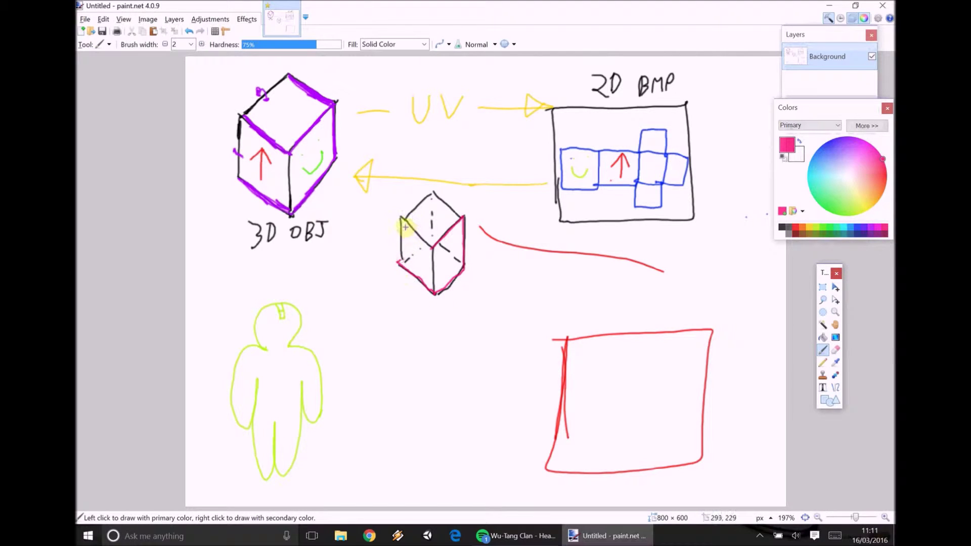
drag(402, 221, 432, 247)
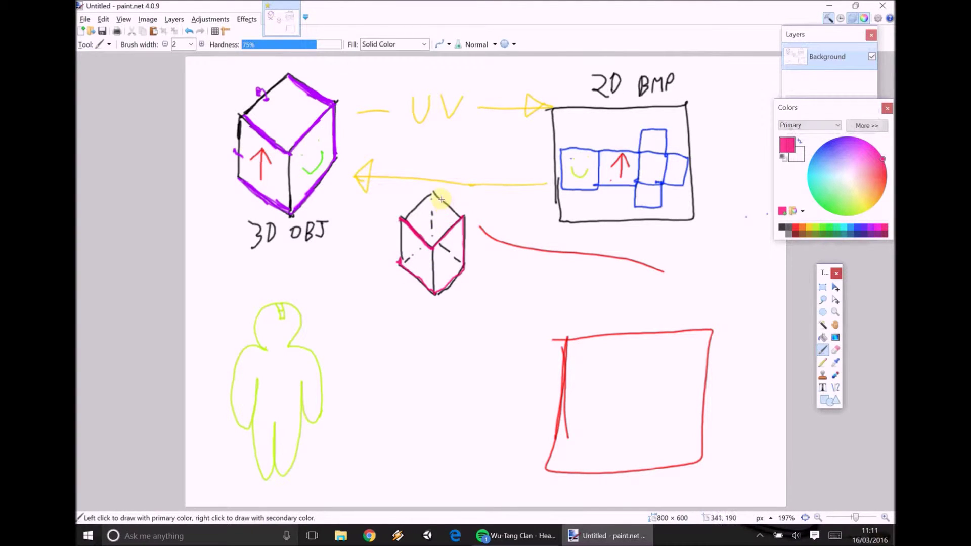
mouse_move(434, 194)
mouse_down()
mouse_move(470, 229)
mouse_move(447, 208)
mouse_up()
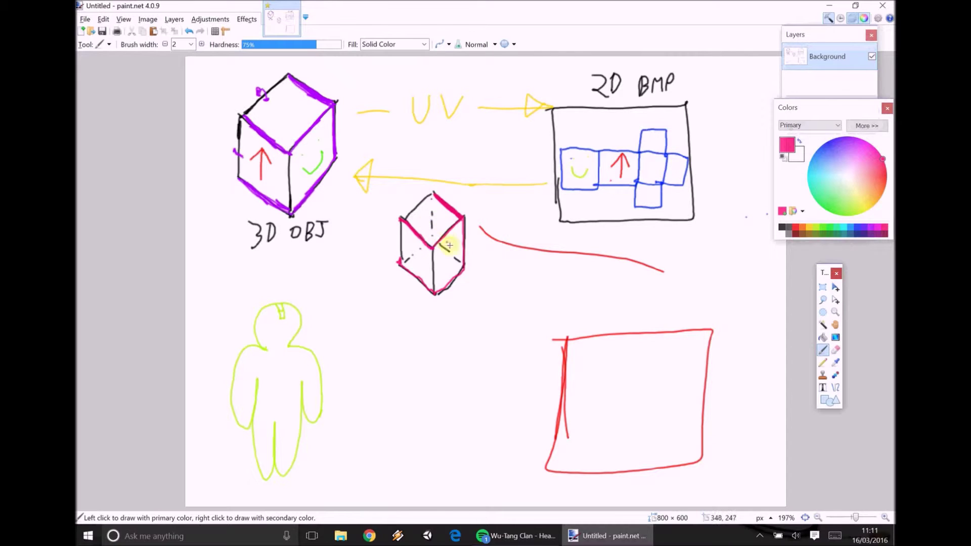
mouse_move(461, 261)
mouse_down()
mouse_move(442, 247)
mouse_move(465, 265)
mouse_up()
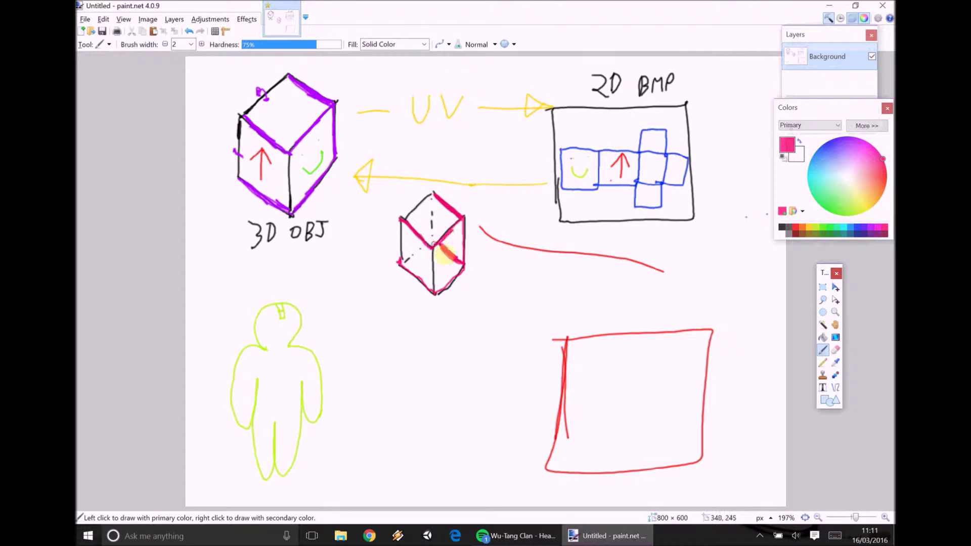
drag(455, 255, 456, 252)
click(782, 234)
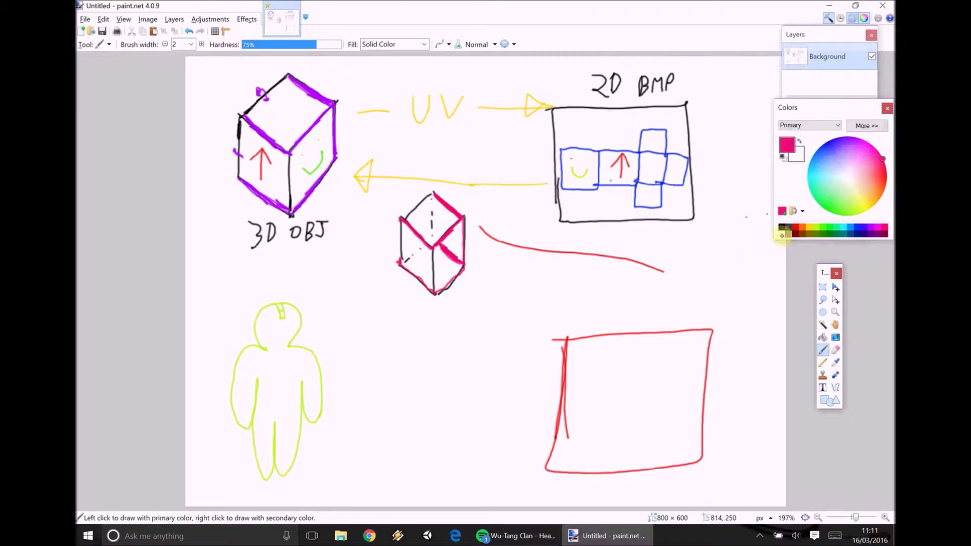
mouse_move(454, 257)
mouse_down()
mouse_move(443, 247)
mouse_move(458, 250)
mouse_up()
Step: Draw a black down-arrow and the small cube's unfolded cross-shaped net beneath it
mouse_move(465, 337)
mouse_down()
mouse_move(508, 352)
mouse_move(503, 393)
mouse_up()
click(782, 227)
drag(631, 353, 649, 352)
mouse_move(445, 300)
mouse_down()
mouse_move(446, 320)
mouse_move(452, 315)
mouse_move(494, 377)
mouse_move(464, 382)
mouse_up()
drag(472, 338, 458, 336)
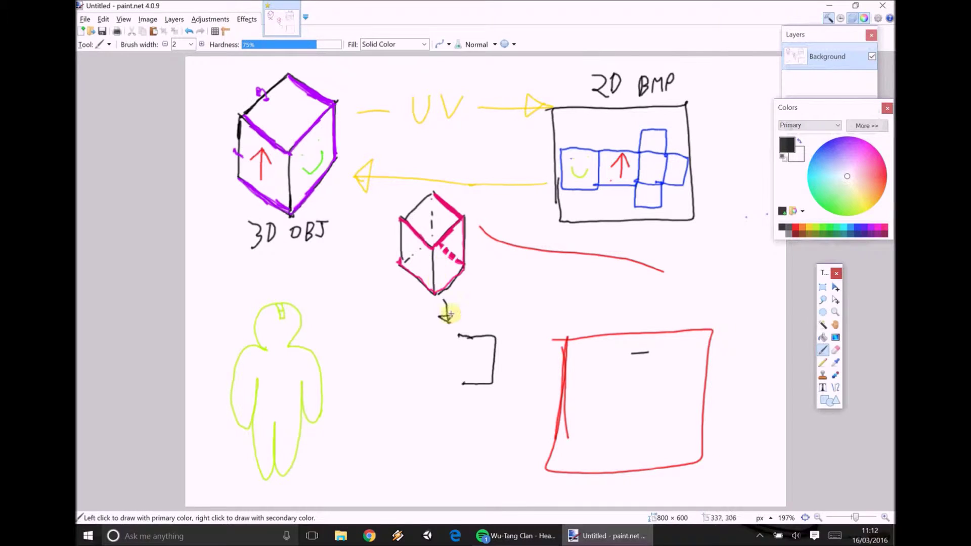
mouse_move(460, 384)
mouse_down()
mouse_move(459, 341)
mouse_move(419, 339)
mouse_move(416, 391)
mouse_move(456, 384)
mouse_up()
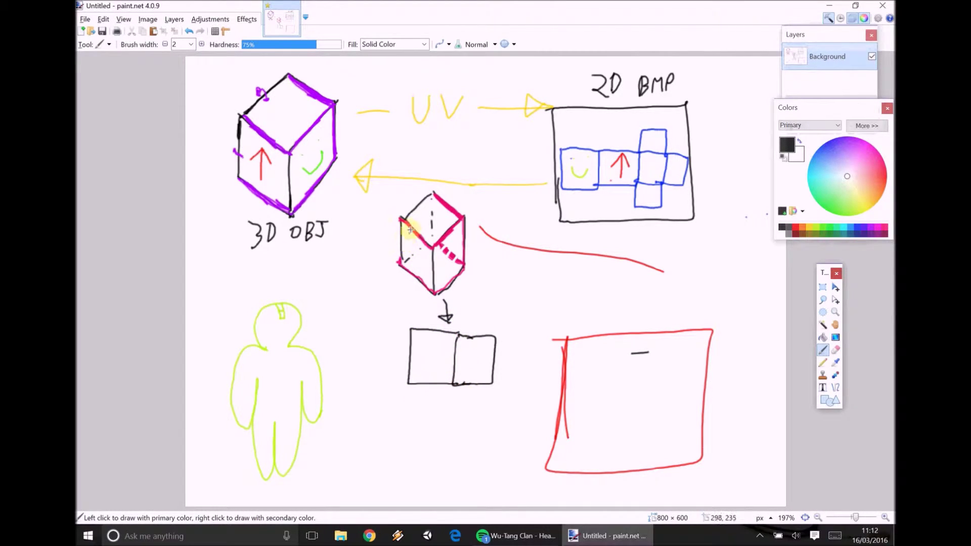
mouse_move(409, 329)
mouse_down()
mouse_move(381, 328)
mouse_move(363, 341)
mouse_move(361, 379)
mouse_move(410, 380)
mouse_up()
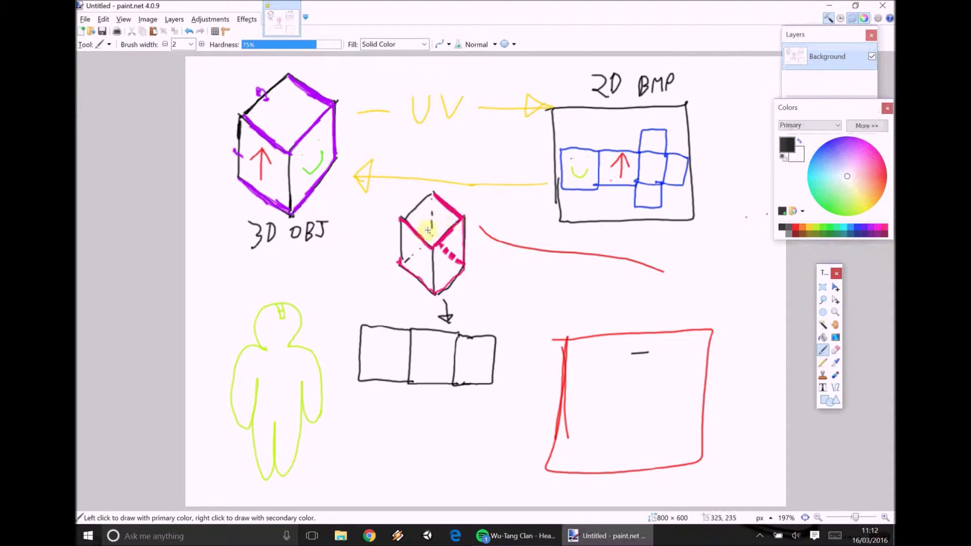
mouse_move(363, 328)
mouse_down()
mouse_move(379, 297)
mouse_move(405, 297)
mouse_move(418, 303)
mouse_move(410, 330)
mouse_up()
mouse_move(358, 380)
mouse_down()
mouse_move(358, 416)
mouse_move(370, 424)
mouse_move(410, 421)
mouse_move(410, 380)
mouse_up()
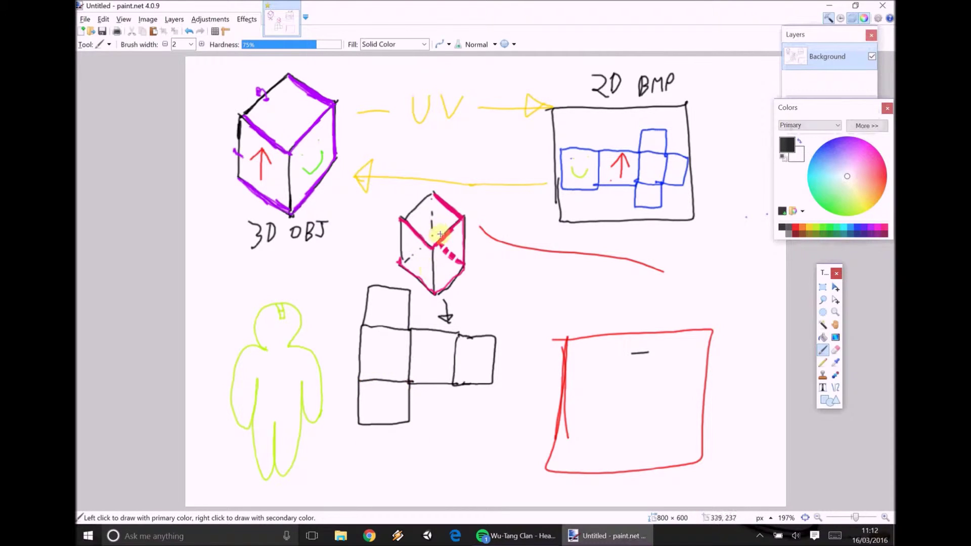
mouse_move(361, 325)
mouse_down()
mouse_move(321, 326)
mouse_move(322, 378)
mouse_move(360, 379)
mouse_up()
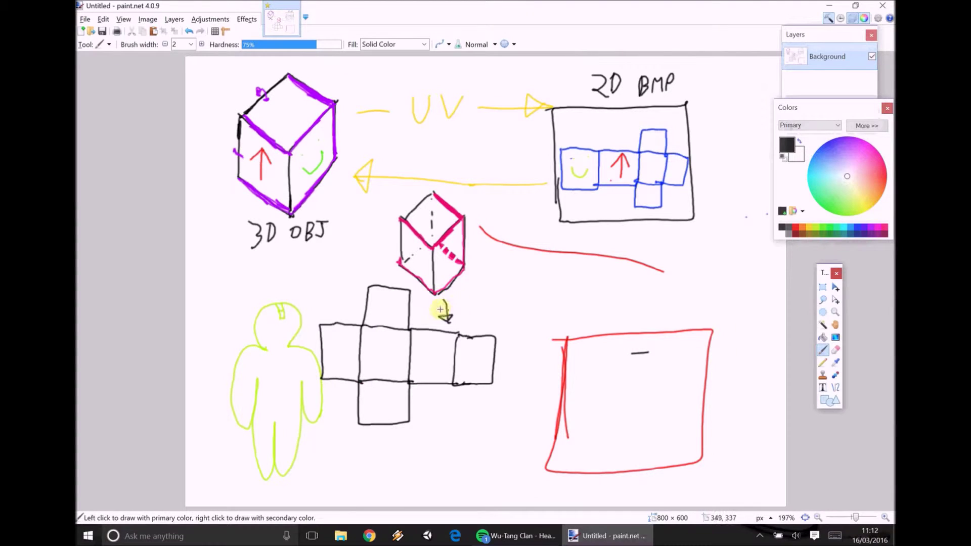
click(419, 365)
Step: Erase a stray line in white and sketch a green cat-like outline inside the red rectangle
click(786, 233)
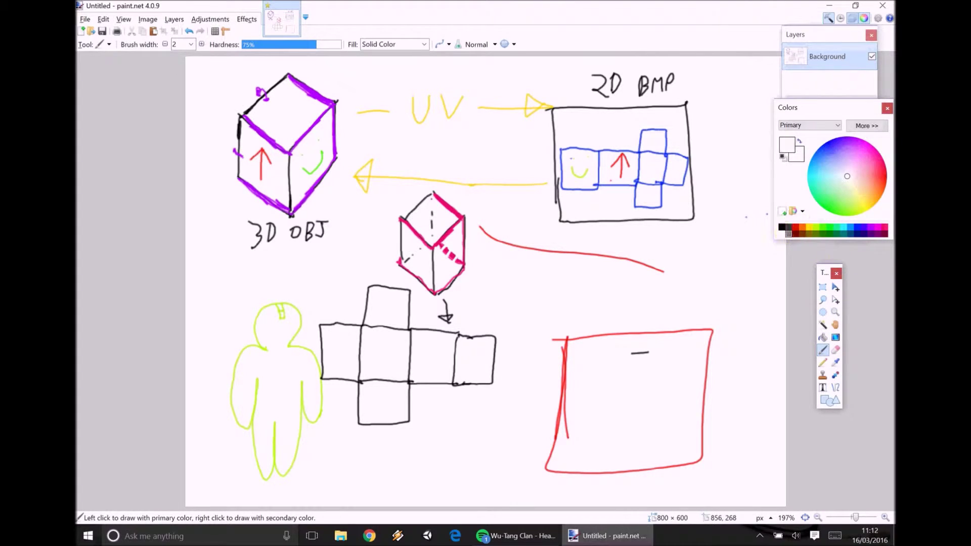
mouse_move(640, 372)
mouse_down()
mouse_move(627, 341)
mouse_move(627, 387)
mouse_move(620, 370)
mouse_up()
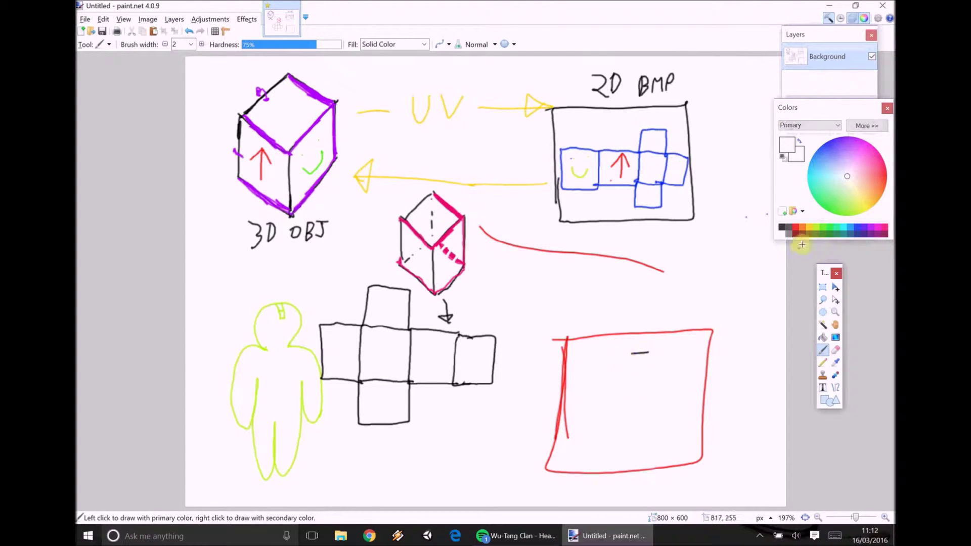
click(824, 228)
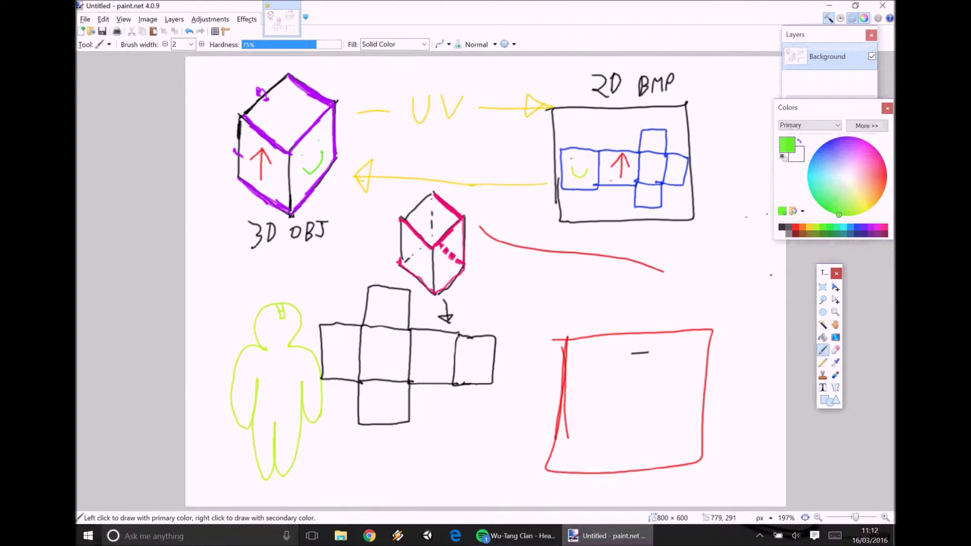
drag(295, 302, 295, 302)
drag(614, 347, 608, 385)
drag(627, 351, 660, 345)
mouse_move(671, 367)
mouse_down()
mouse_move(653, 382)
mouse_move(622, 400)
mouse_up()
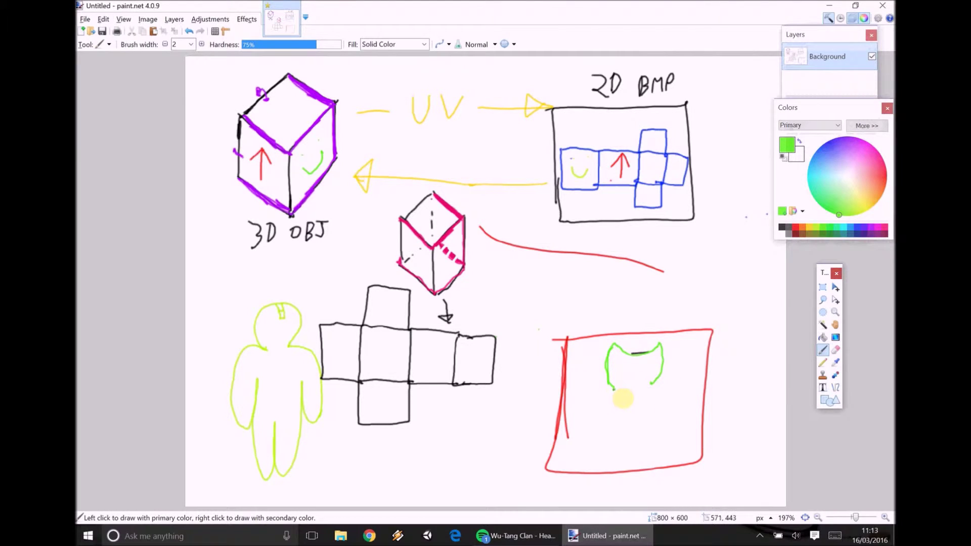
mouse_move(607, 395)
mouse_down()
mouse_move(582, 398)
mouse_move(572, 459)
mouse_move(593, 458)
mouse_move(601, 418)
mouse_up()
mouse_move(651, 383)
mouse_down()
mouse_move(668, 385)
mouse_move(687, 407)
mouse_move(686, 461)
mouse_move(669, 469)
mouse_move(650, 412)
mouse_up()
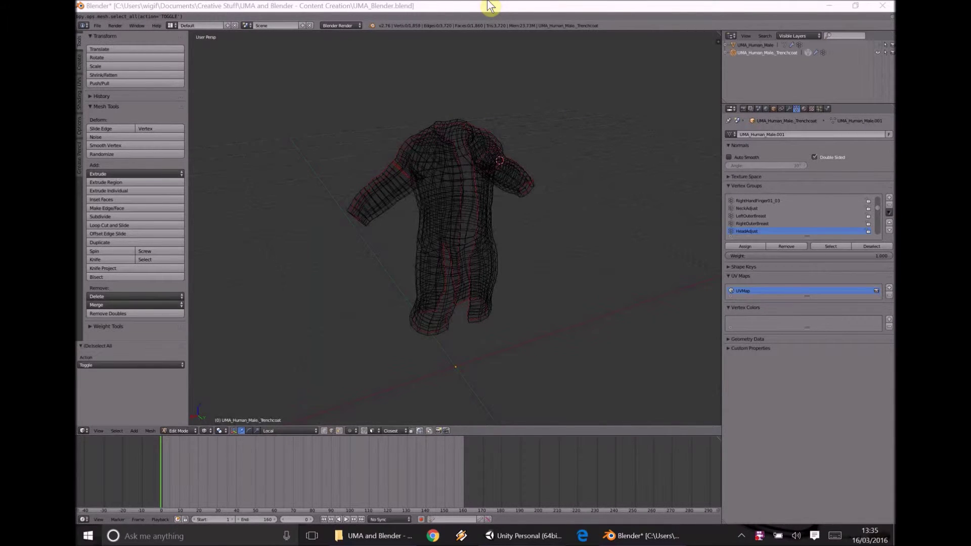
Step: Split the 3D View and make the new right-hand area a UV/Image Editor
right_click(432, 162)
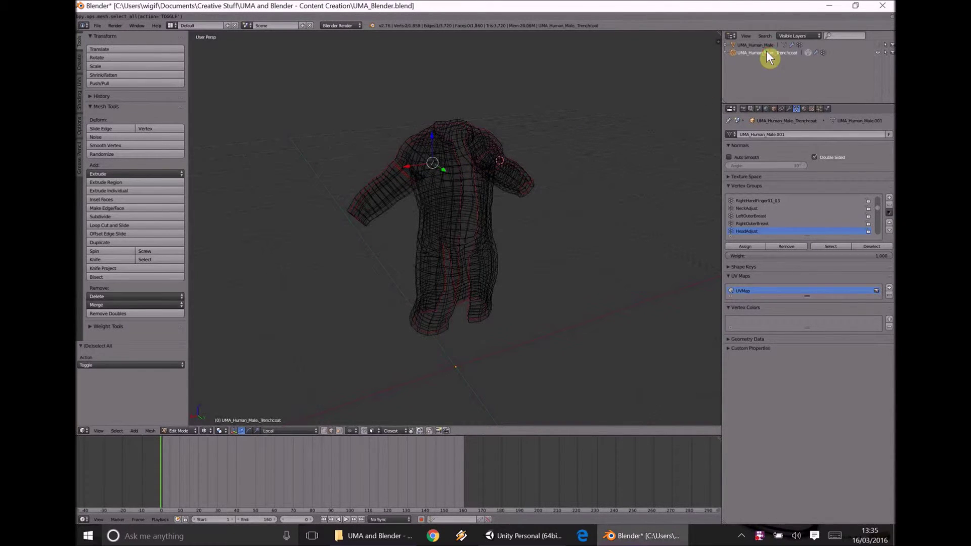
key(a)
key(a)
key(a)
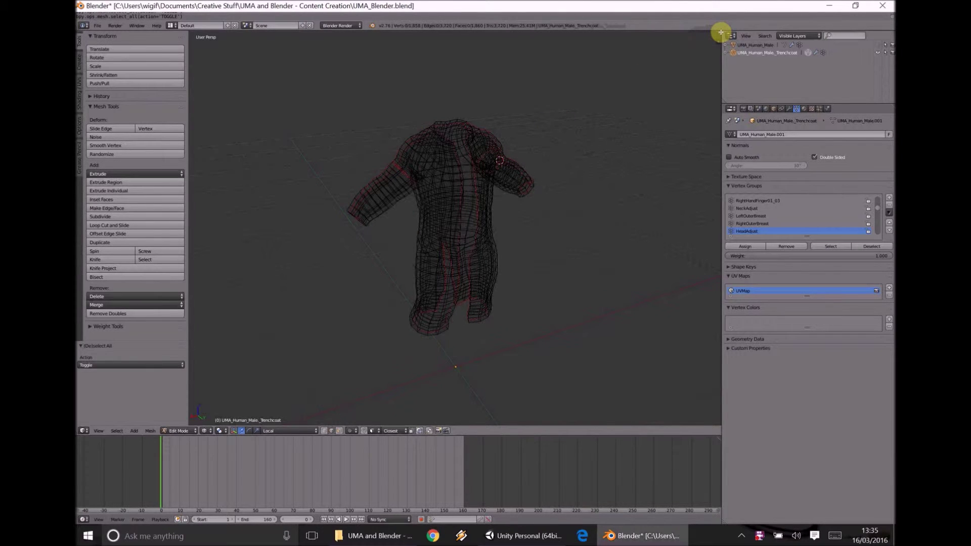
drag(720, 32, 518, 56)
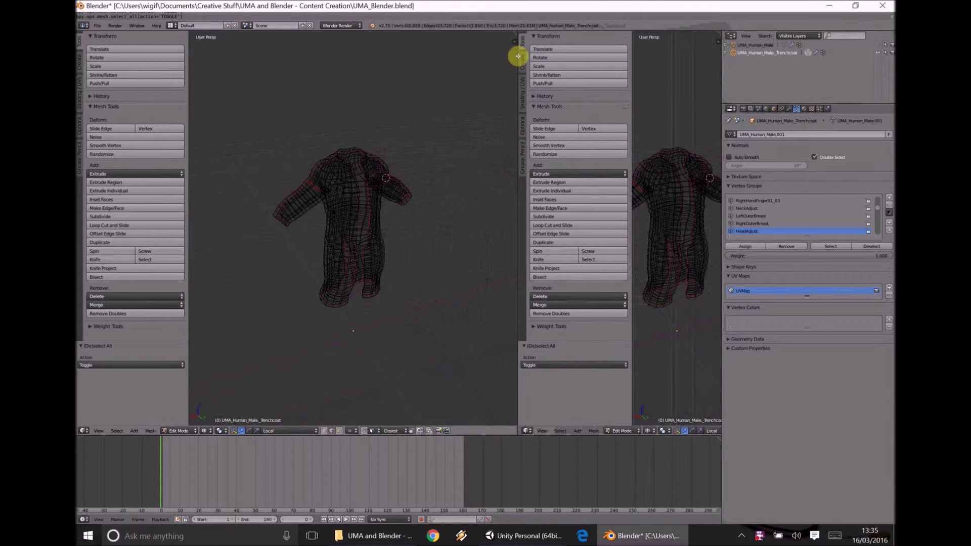
click(528, 431)
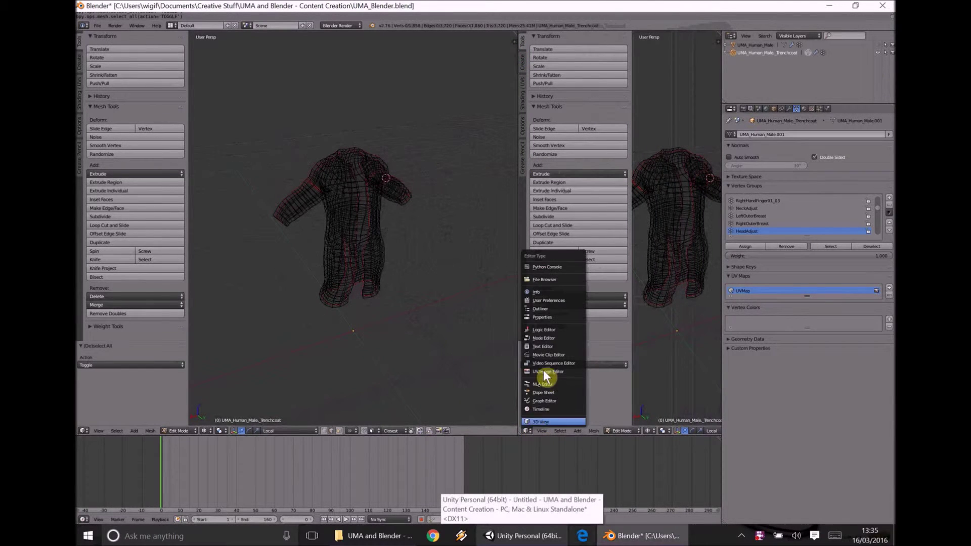
click(526, 431)
click(526, 430)
click(546, 372)
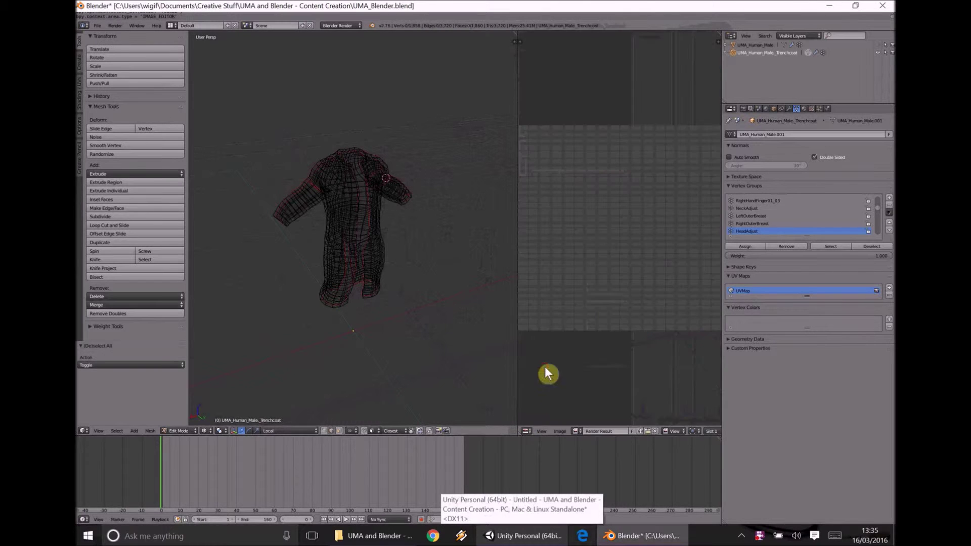
Step: Orbit around the trenchcoat and toggle its whole-mesh selection off
middle_drag(340, 211, 365, 239)
scroll(365, 239, up, 2)
middle_drag(384, 273, 364, 235)
key(a)
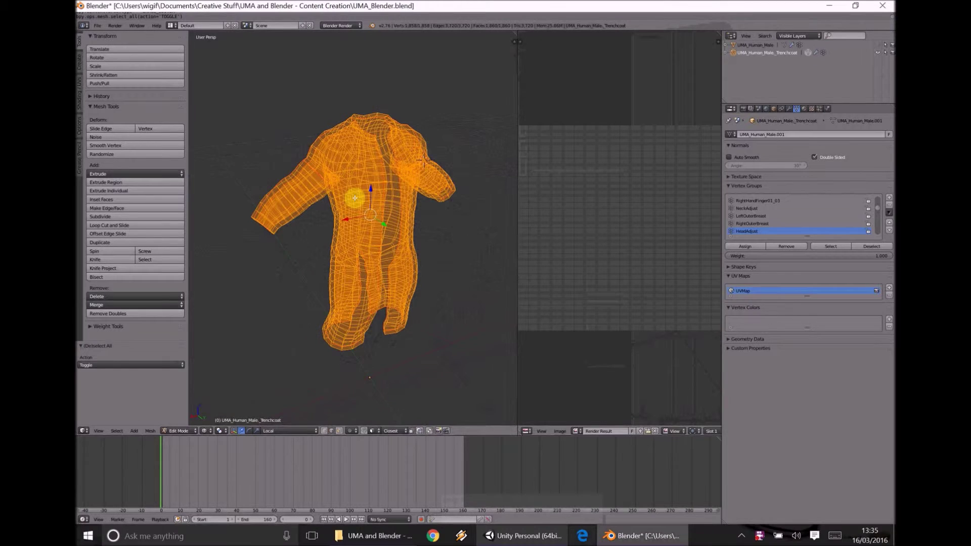
key(a)
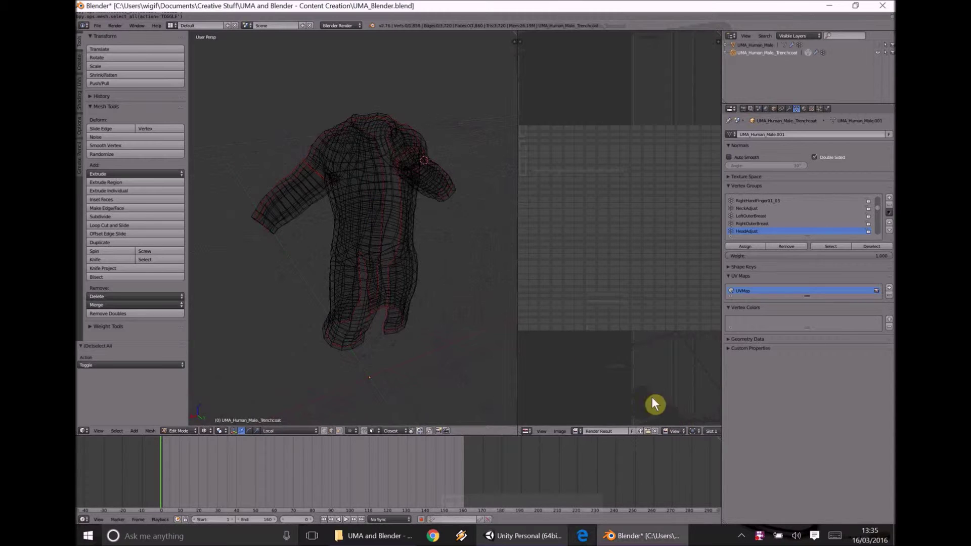
Step: Create a new black 1024×1024 image named TrenchMaleUV
click(641, 431)
click(663, 425)
text(Trench)
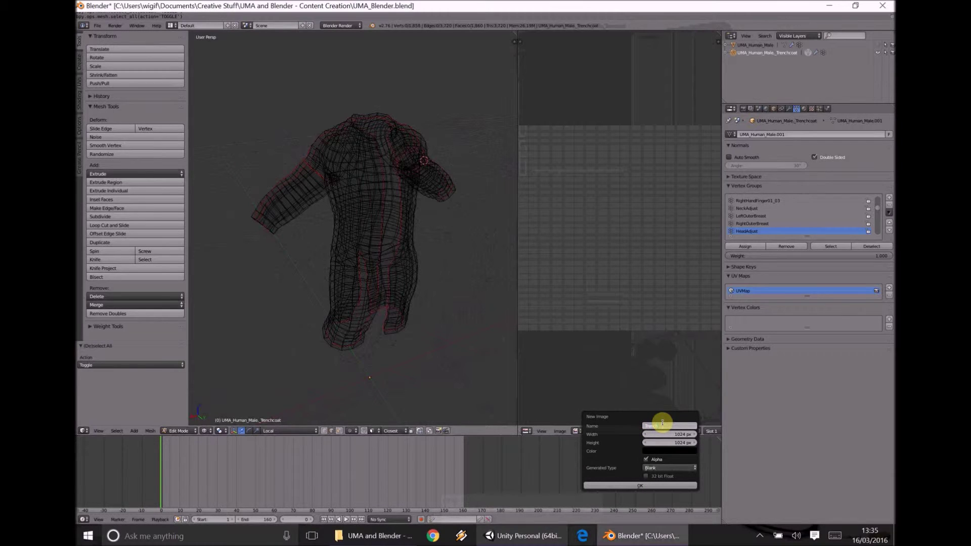
text(MaleUV)
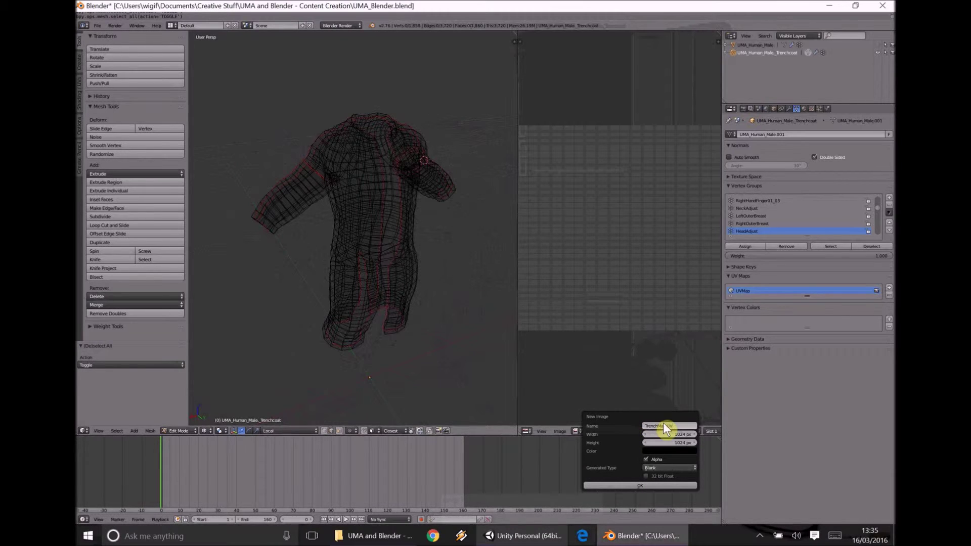
key(Return)
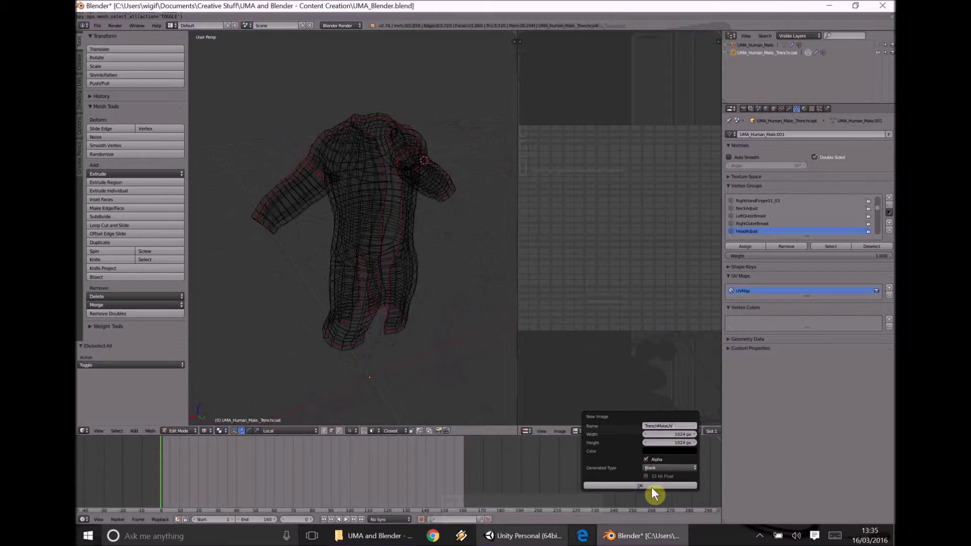
click(649, 487)
Step: Select the entire coat mesh to show its UV islands over TrenchMaleUV
scroll(655, 336, down, 3)
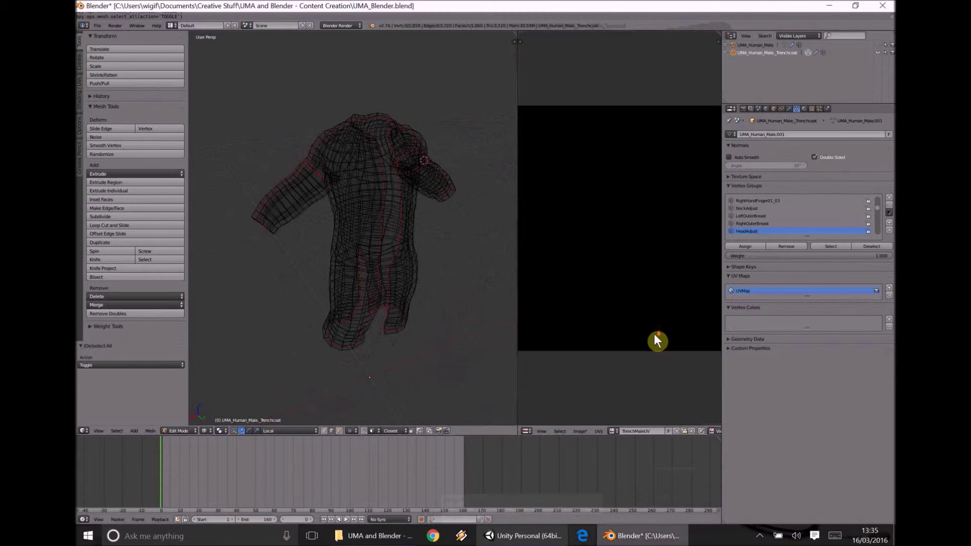
scroll(654, 333, down, 1)
scroll(633, 303, down, 1)
scroll(638, 311, up, 1)
key(a)
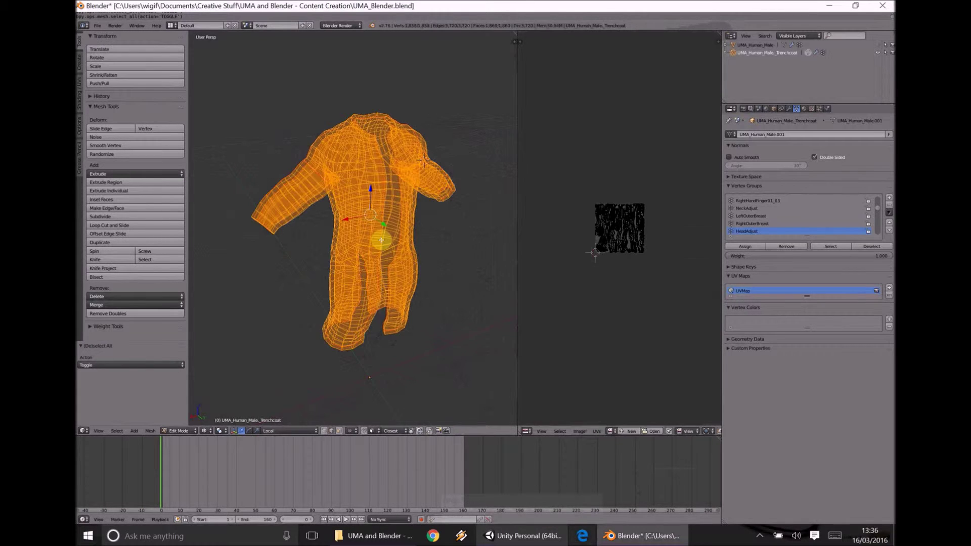
scroll(606, 247, up, 5)
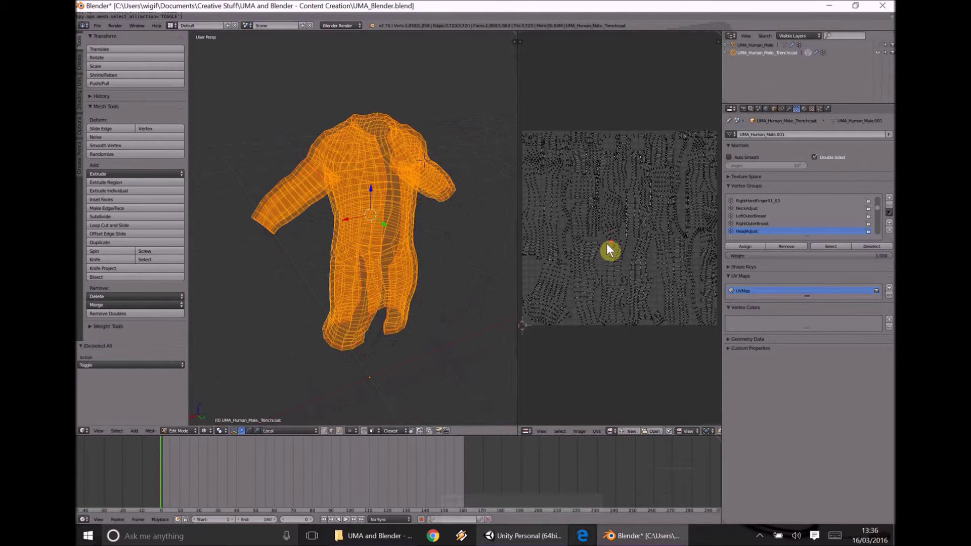
scroll(607, 244, up, 1)
Step: Show the coat's UVs over the TrenchMaleUV image and clear all UV pinning with Alt+P
click(611, 432)
click(640, 361)
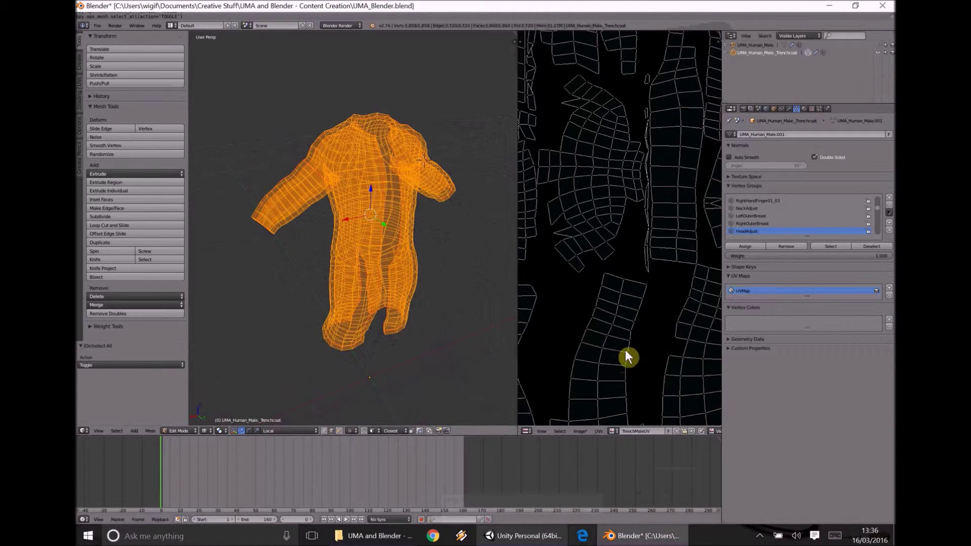
scroll(625, 354, down, 5)
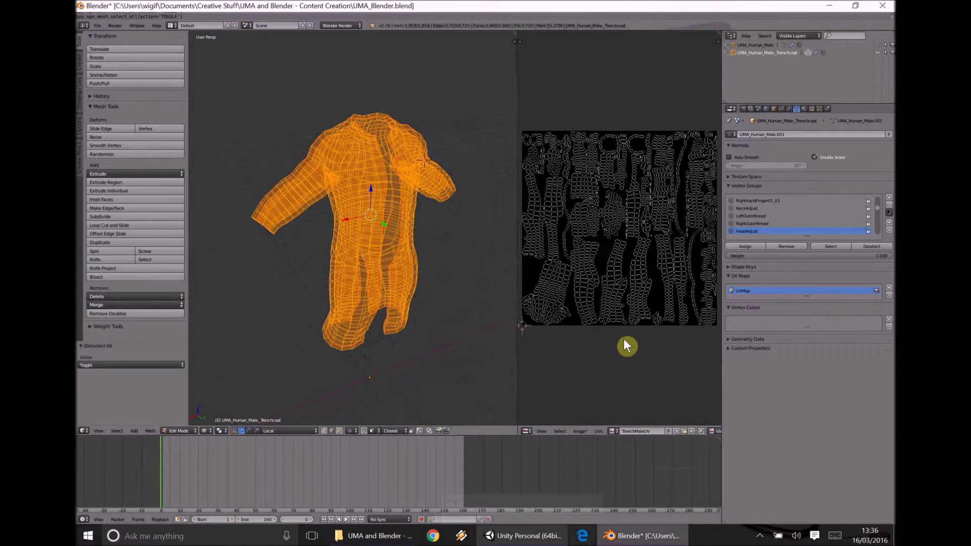
key(p)
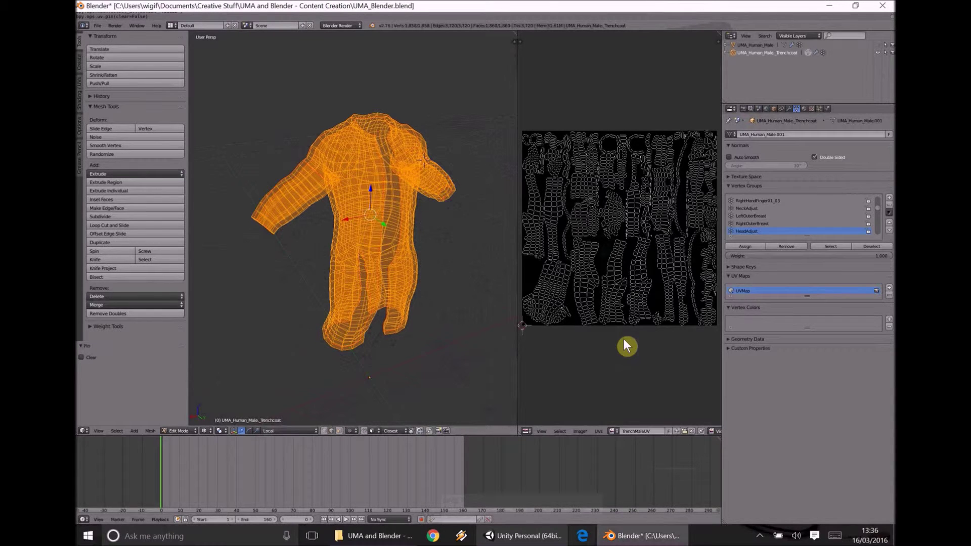
click(88, 357)
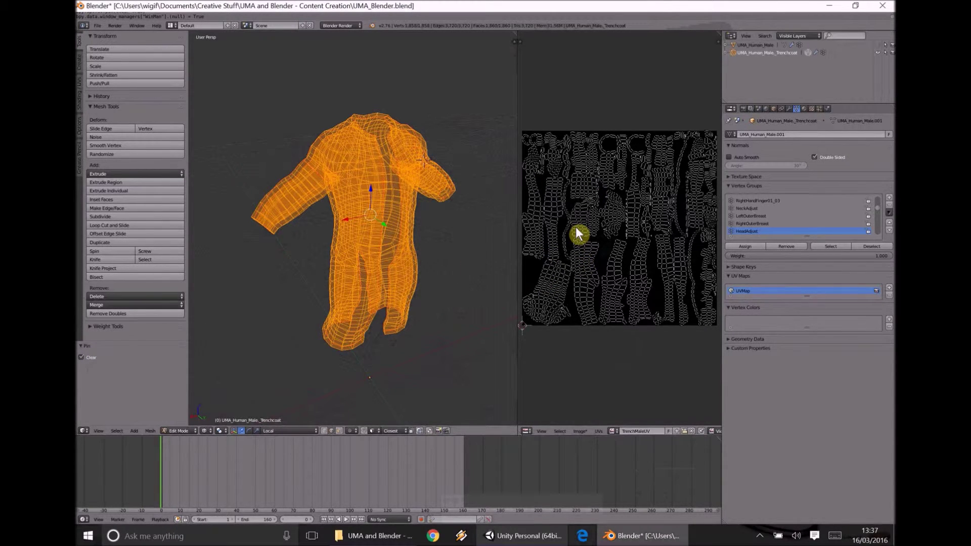
Step: Select edges and vertices on the coat's chest and shoulder while orbiting around them
right_click(373, 251)
middle_drag(379, 211, 368, 227)
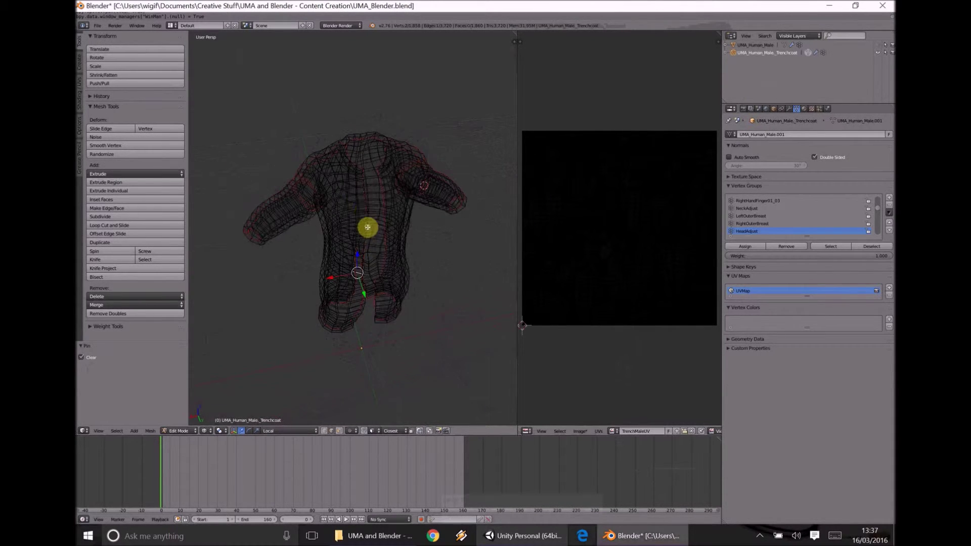
middle_drag(355, 165, 333, 196)
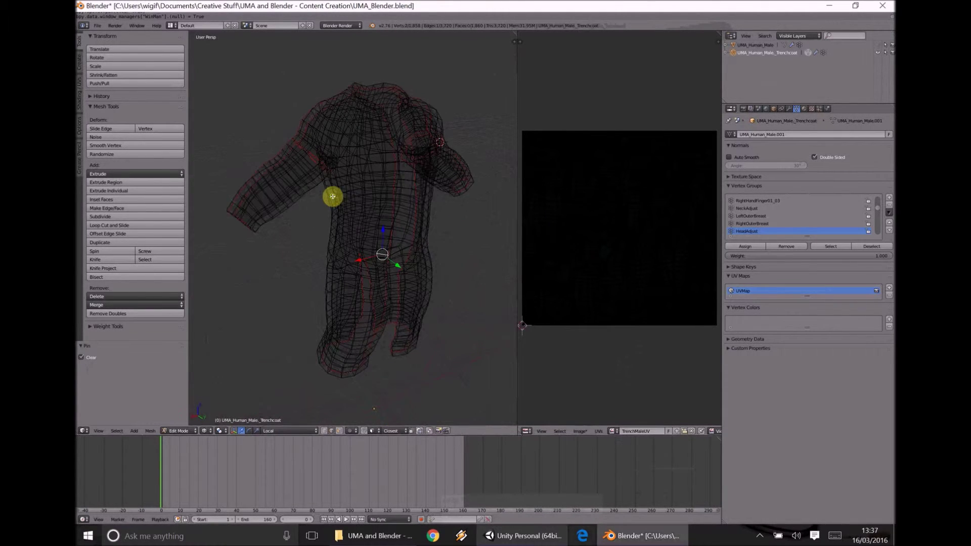
right_click(415, 179)
right_click(411, 148)
scroll(407, 108, up, 5)
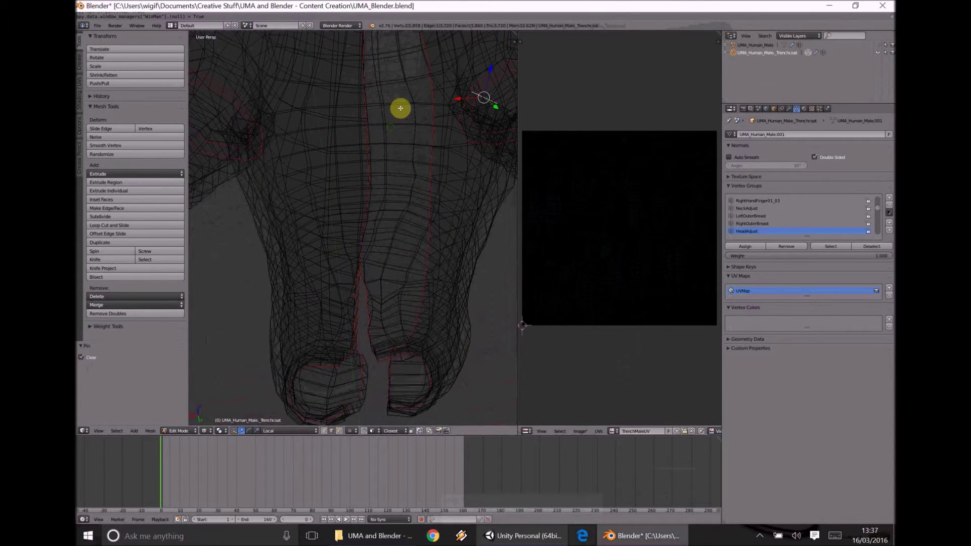
scroll(430, 117, down, 3)
middle_drag(436, 111, 382, 137)
Step: Switch the viewport to Solid shading and view the coat from below and the front
click(176, 431)
click(207, 431)
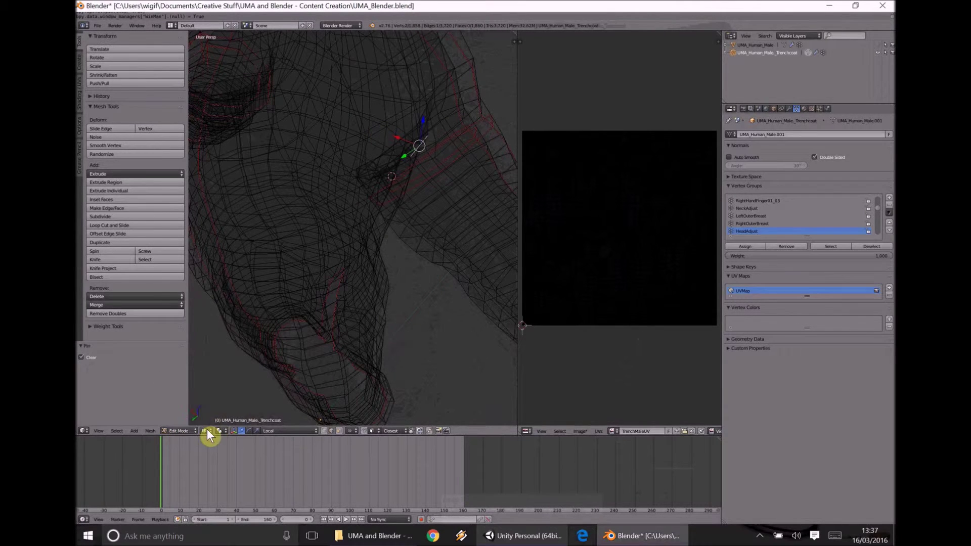
click(207, 432)
click(208, 422)
mouse_move(331, 178)
middle_down()
mouse_move(353, 187)
mouse_move(356, 121)
mouse_move(327, 130)
middle_up()
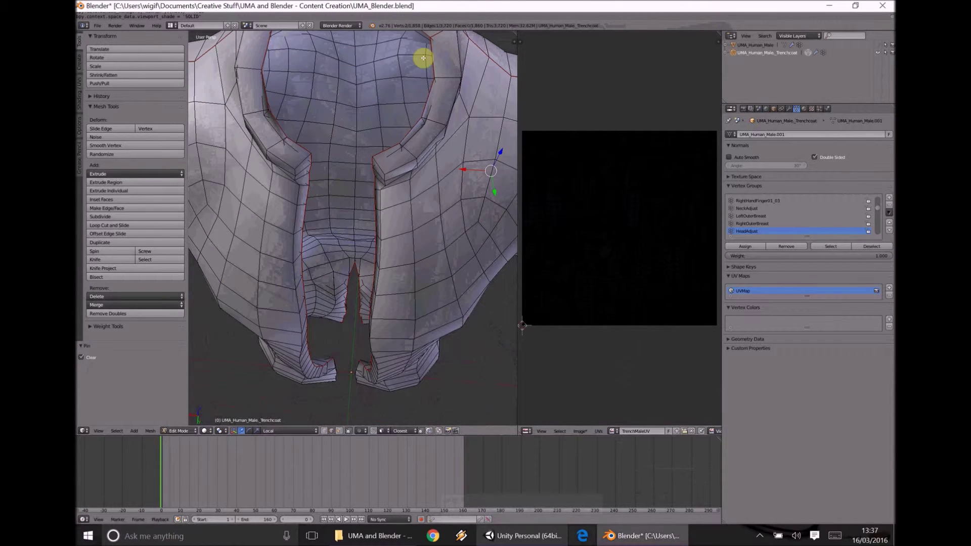
middle_drag(375, 152, 364, 251)
scroll(347, 159, up, 3)
middle_drag(354, 172, 364, 72)
Step: Orbit around the collar, shoulder and torso to inspect the existing red seams
scroll(331, 224, up, 4)
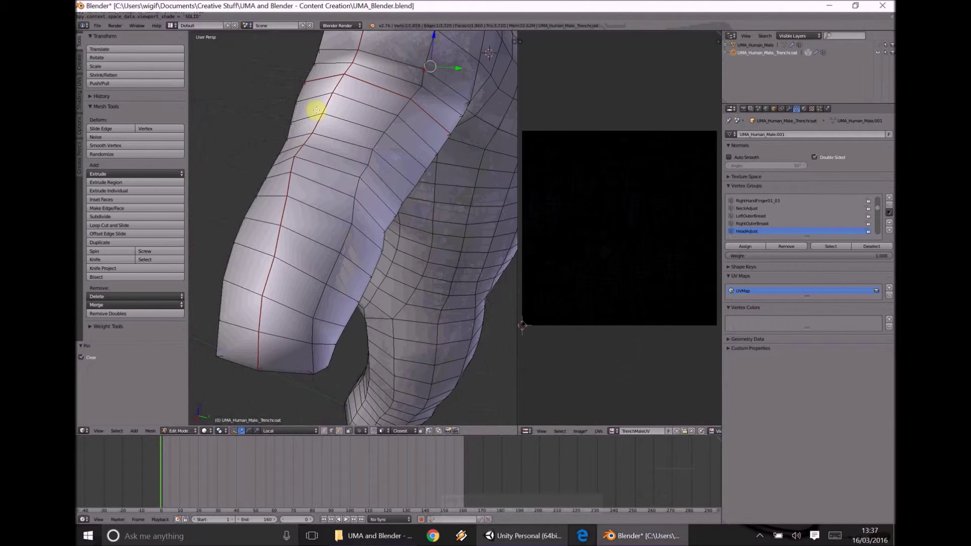
middle_drag(314, 210, 265, 323)
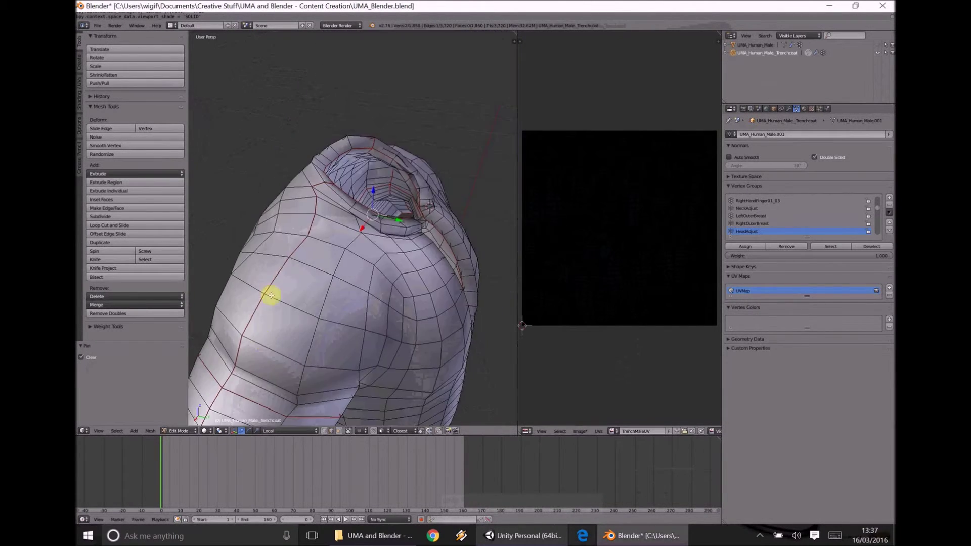
mouse_move(336, 200)
middle_down()
mouse_move(308, 195)
mouse_move(320, 192)
middle_up()
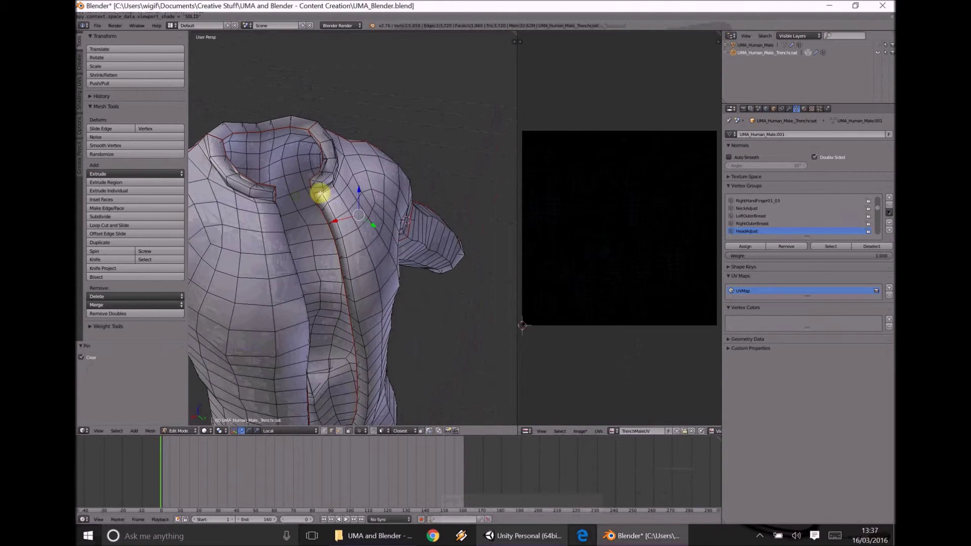
middle_drag(324, 152, 372, 251)
middle_drag(269, 278, 286, 273)
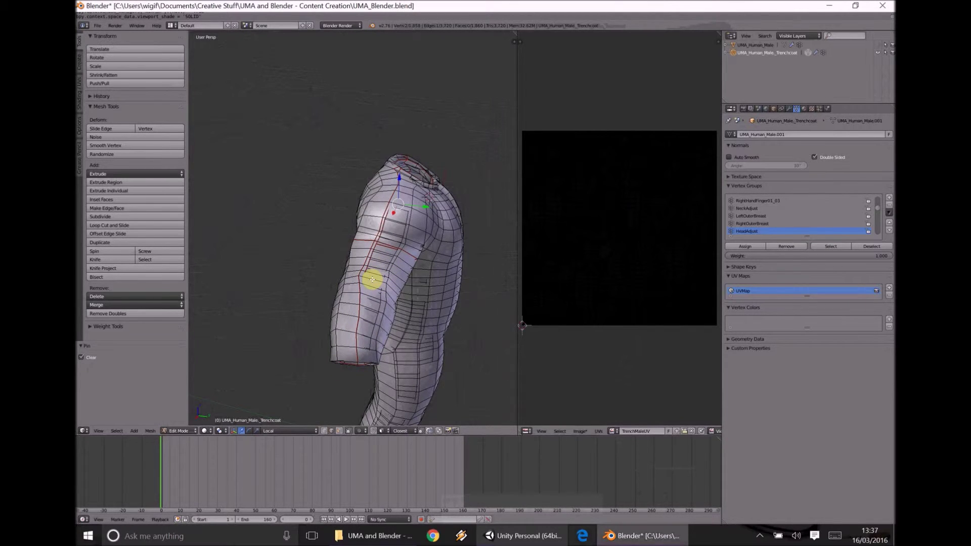
middle_drag(373, 275, 338, 267)
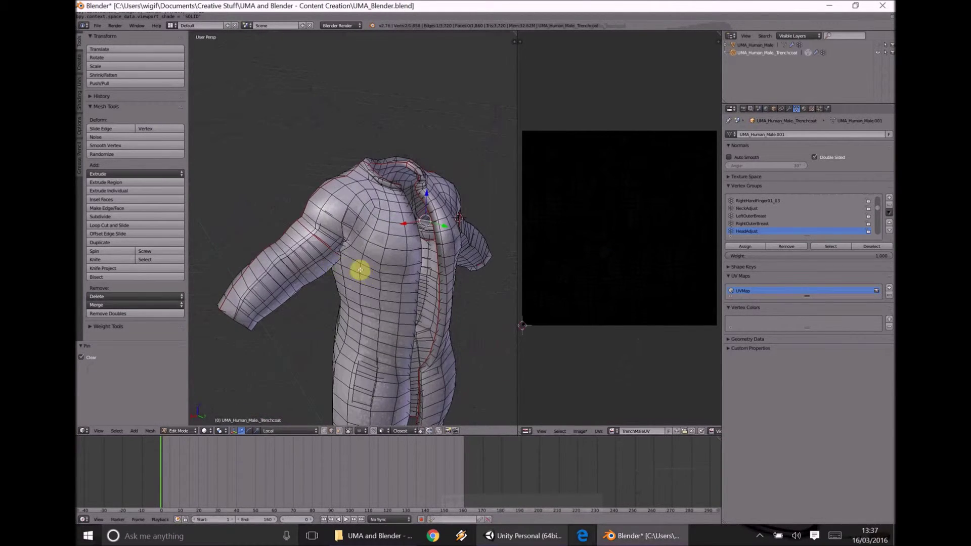
scroll(433, 271, up, 2)
middle_drag(460, 271, 373, 253)
Step: Select the front-opening edge loop and mark it as a seam via the 'seam' search
right_click(356, 229)
alt+right_click(352, 214)
key(space)
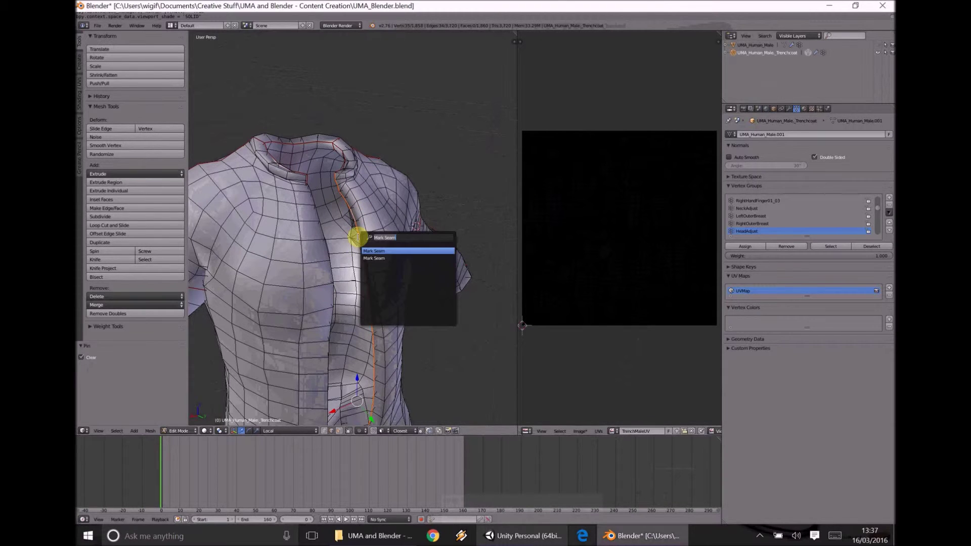
text(seam)
key(Return)
Step: Deselect the whole mesh and orbit over the shoulder and collar to check the new seam
right_click(351, 248)
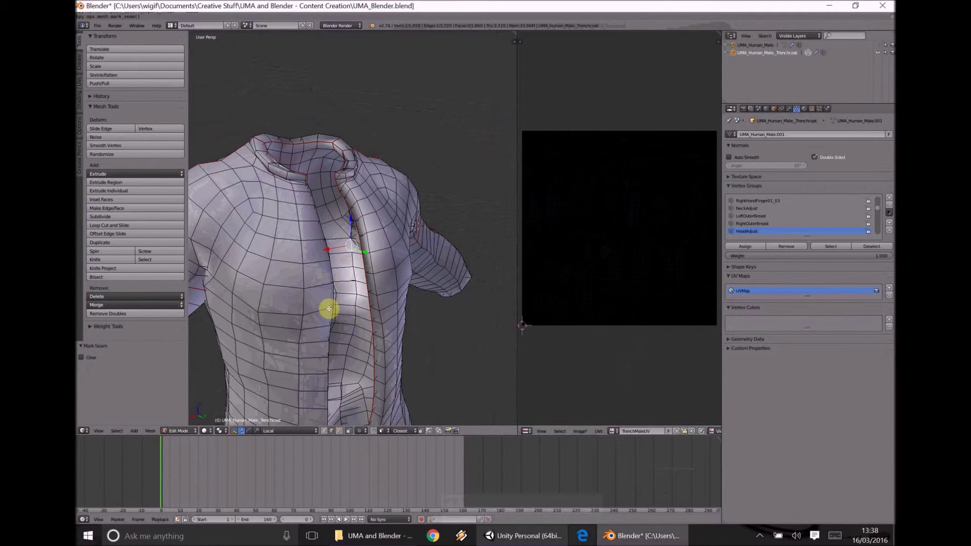
key(a)
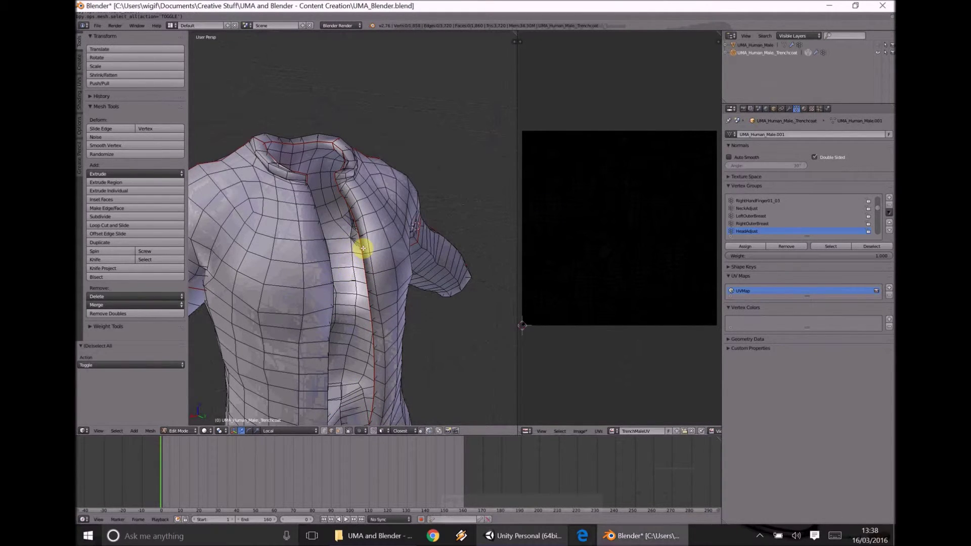
mouse_move(347, 265)
middle_down()
mouse_move(312, 283)
mouse_move(349, 284)
mouse_move(336, 271)
middle_up()
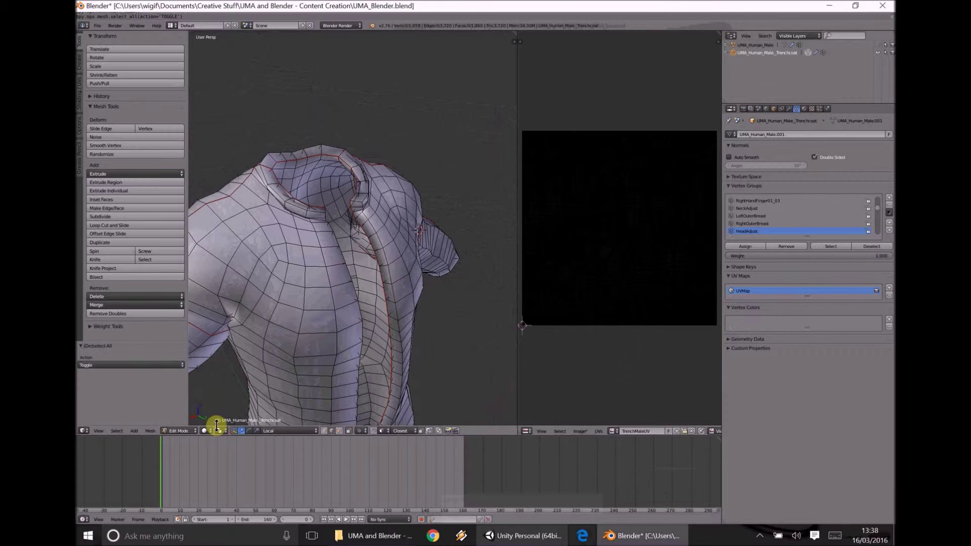
middle_drag(321, 306, 313, 191)
middle_drag(408, 232, 297, 417)
scroll(367, 256, down, 3)
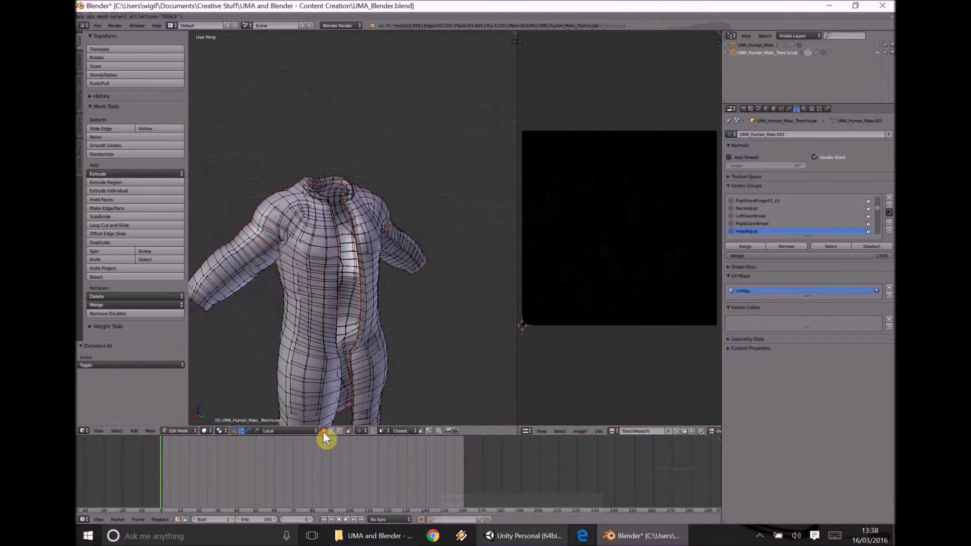
Step: Select the whole coat and unwrap it Angle Based with a 0.114 margin
key(a)
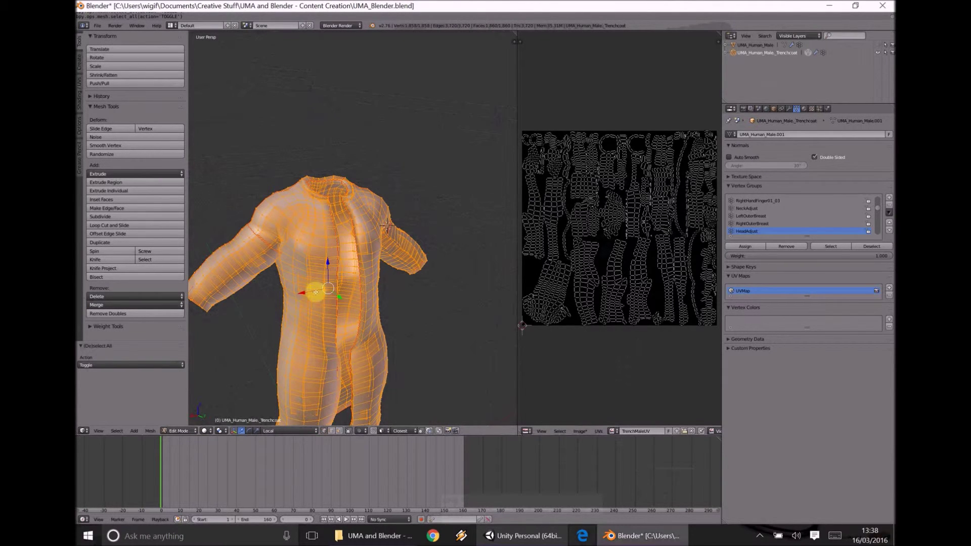
shift+middle_drag(313, 313, 340, 248)
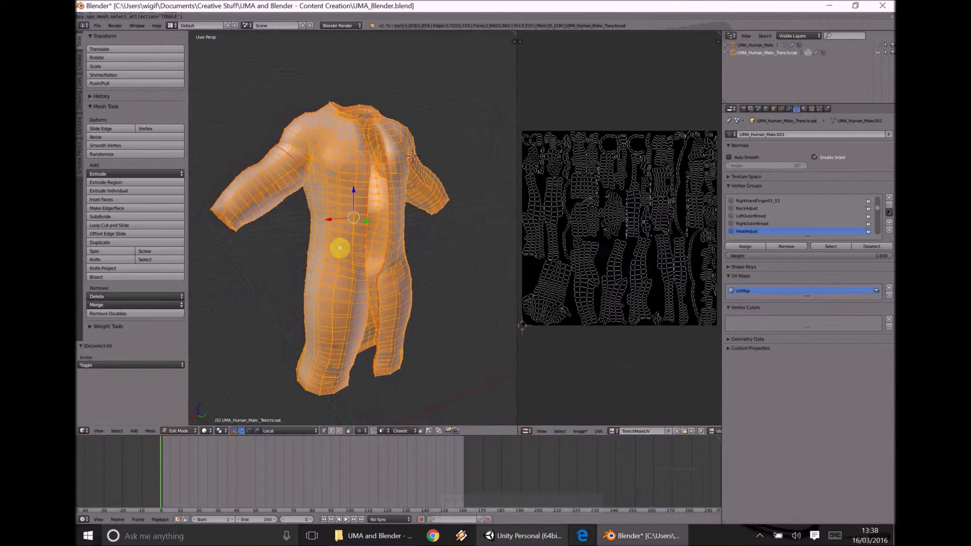
key(u)
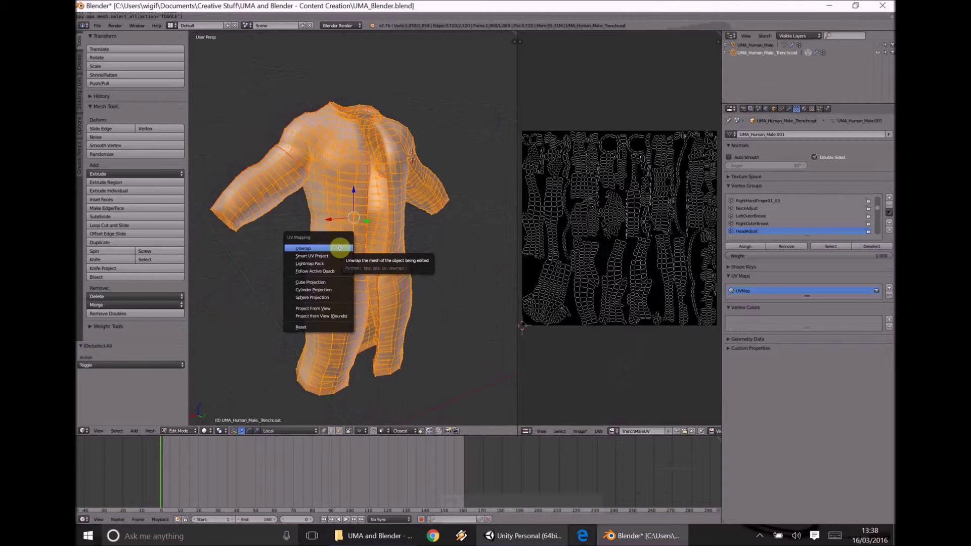
click(340, 248)
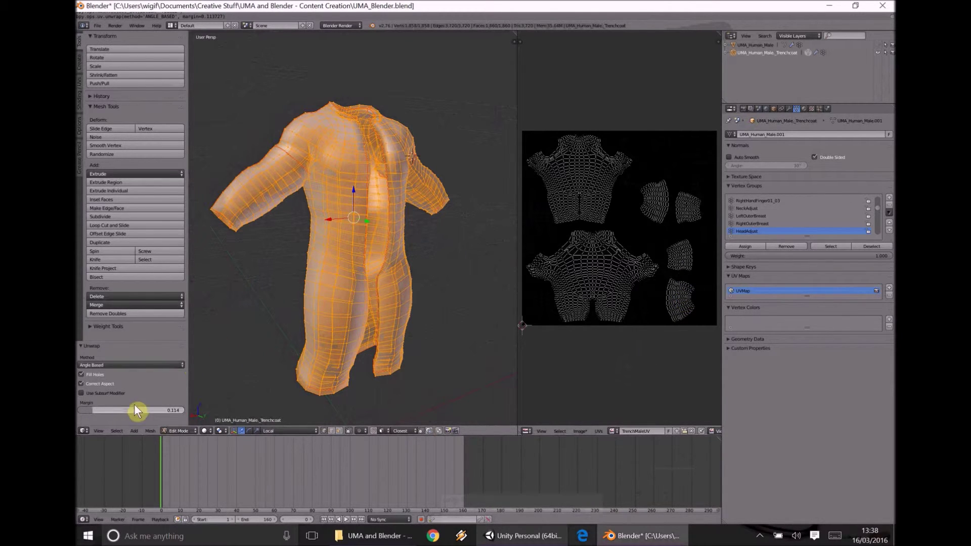
click(89, 411)
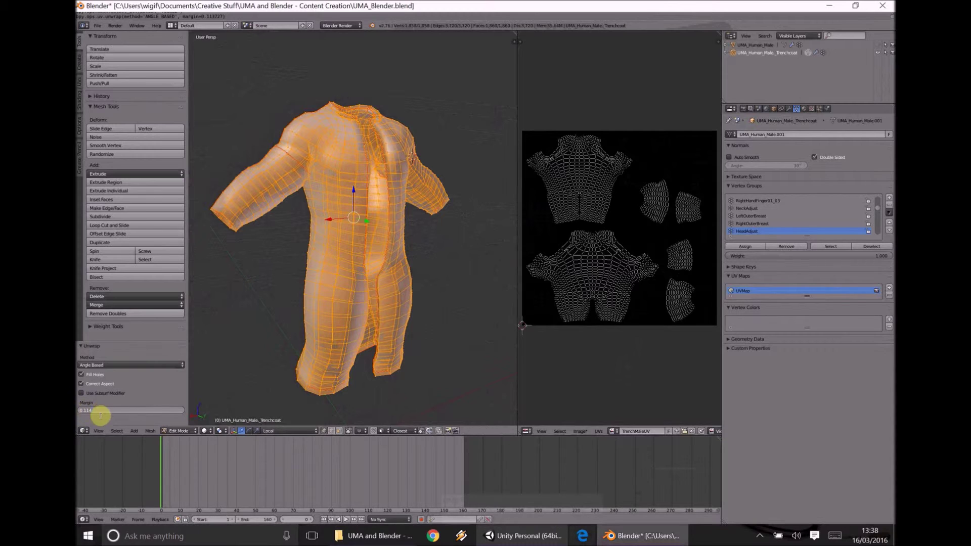
key(Return)
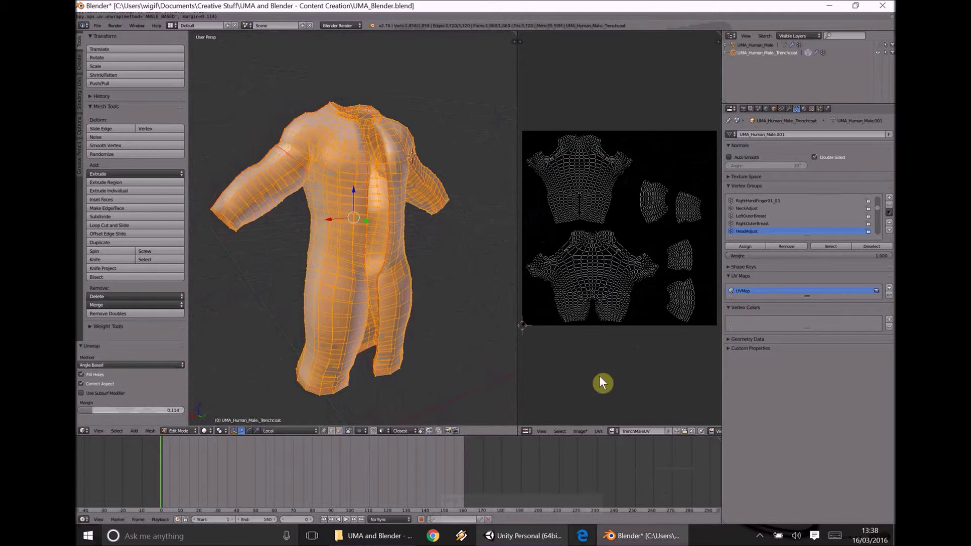
click(584, 431)
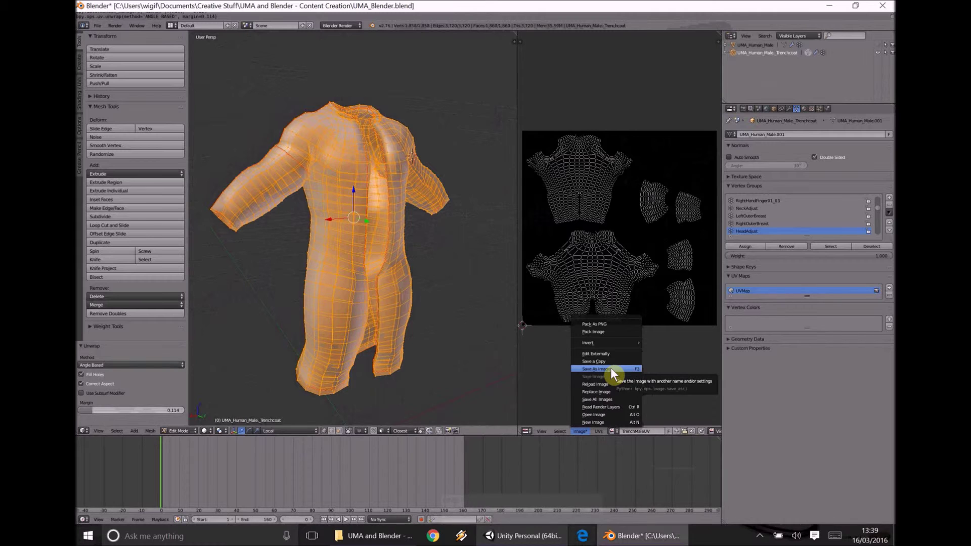
Step: Export the UV layout at 1024×1024, overwriting Assets/UMAClothing/Textures/TrenchUVMap.png
mouse_move(599, 432)
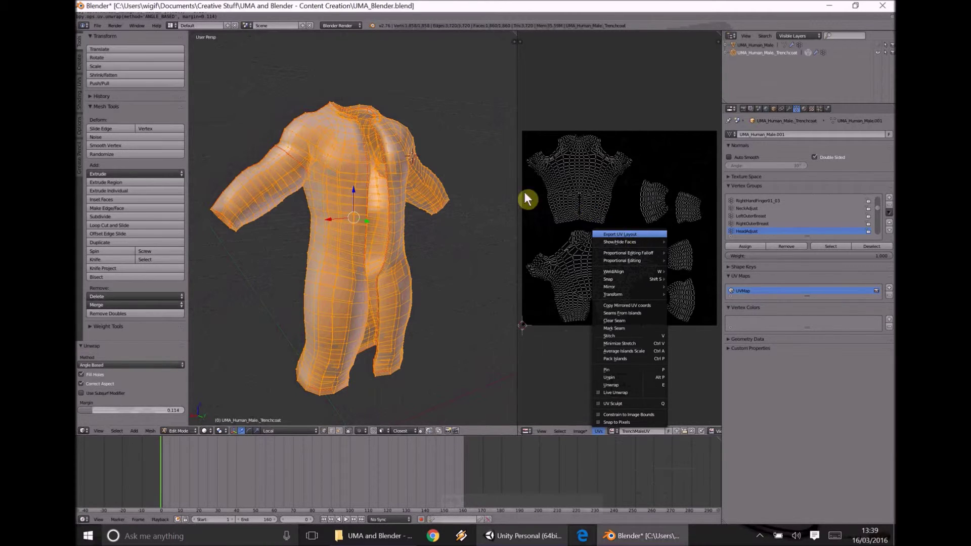
click(617, 234)
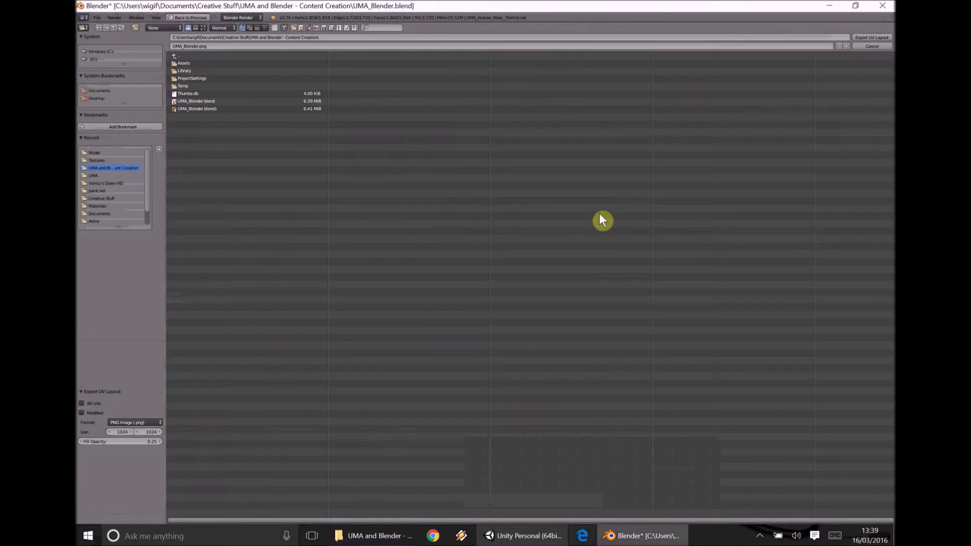
click(223, 64)
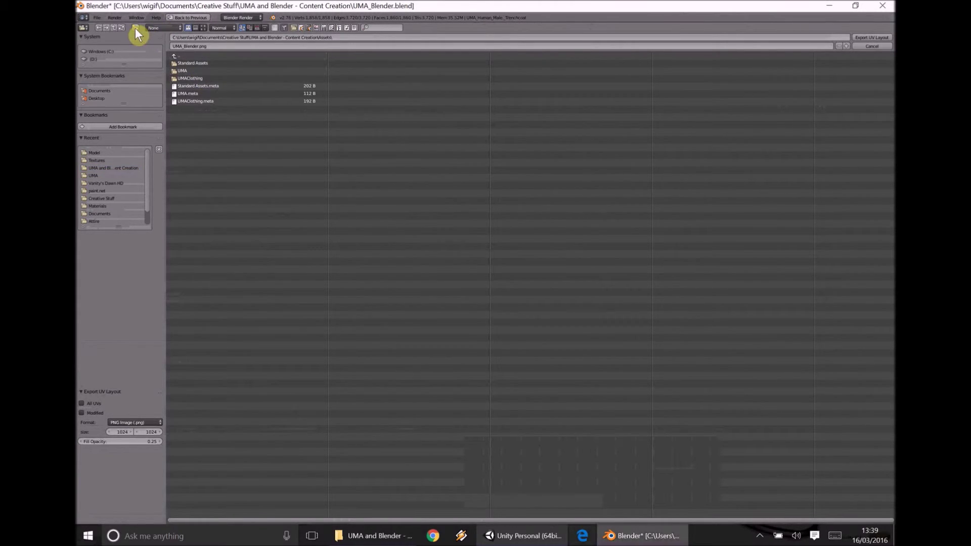
click(190, 78)
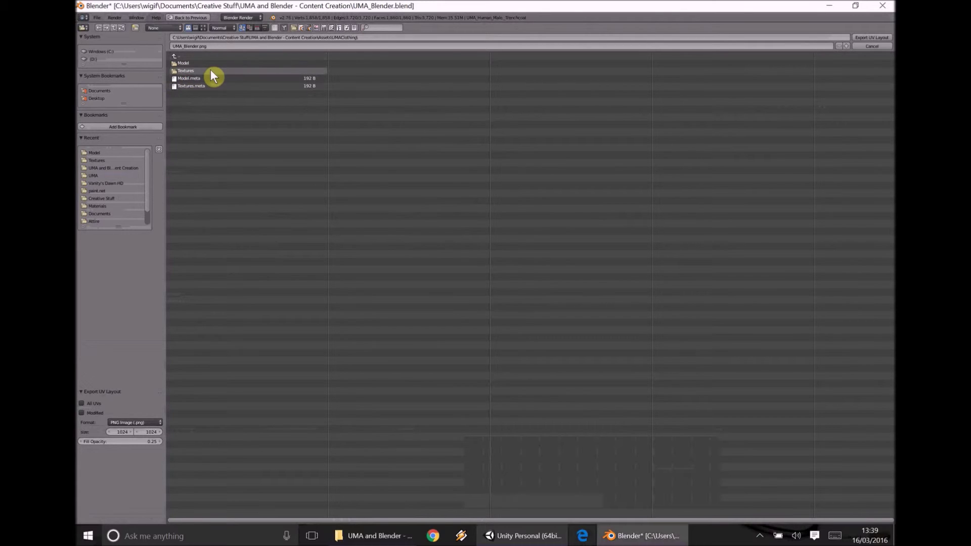
click(203, 71)
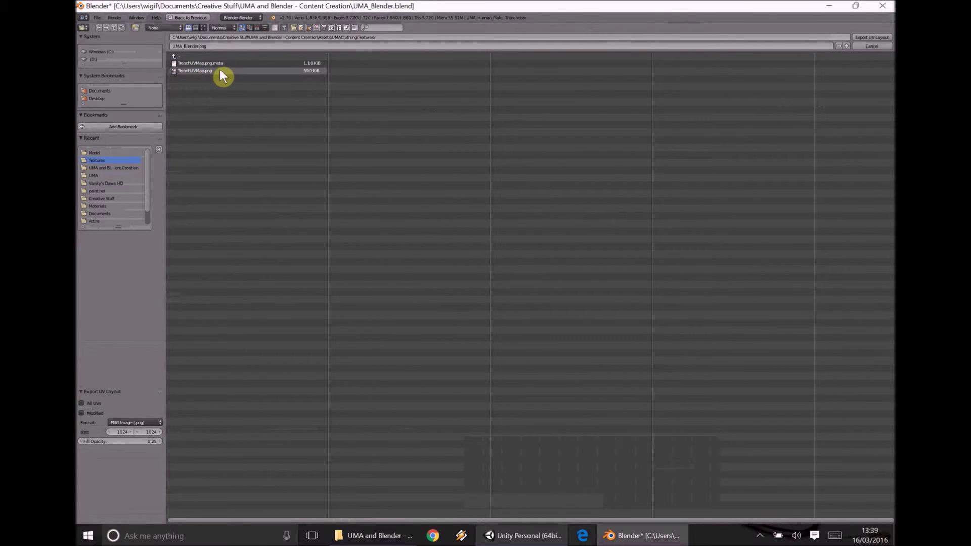
click(220, 72)
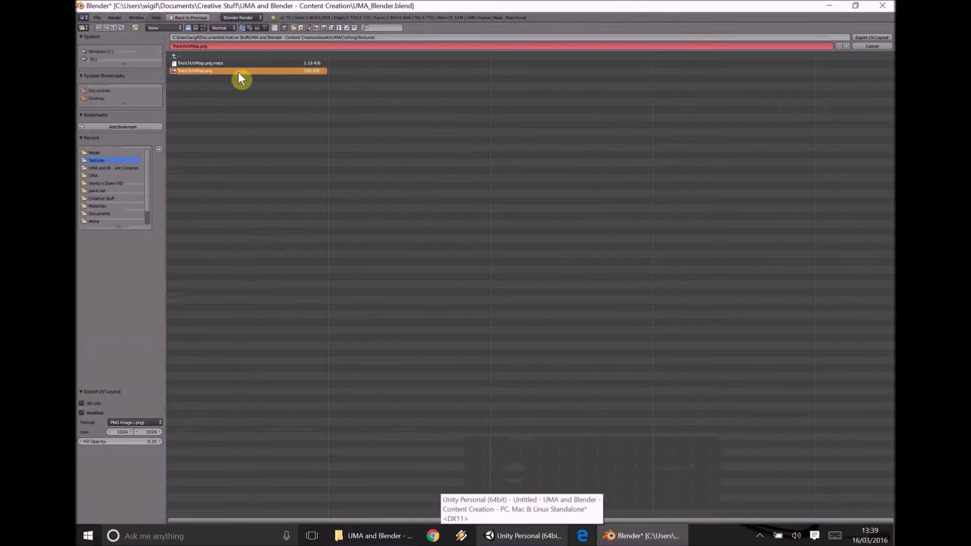
click(867, 37)
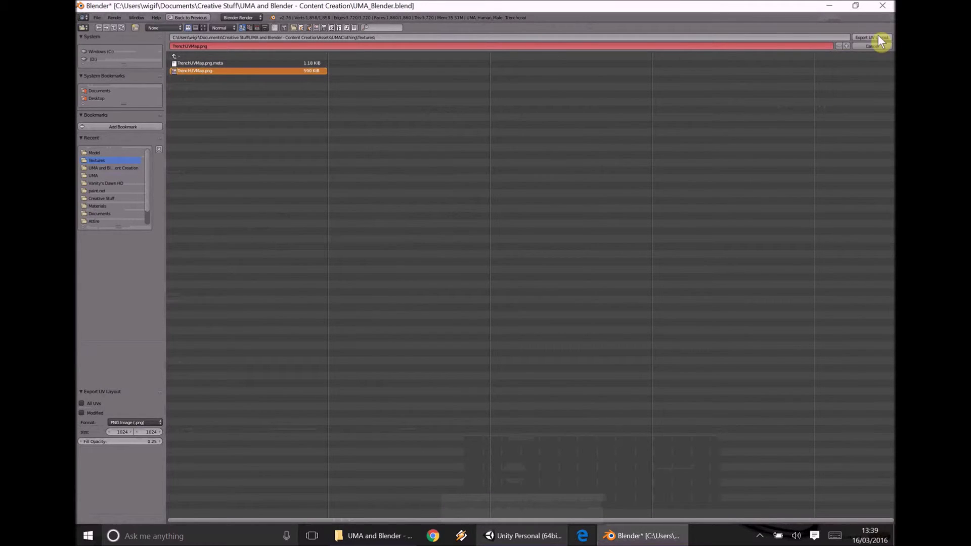
key(Return)
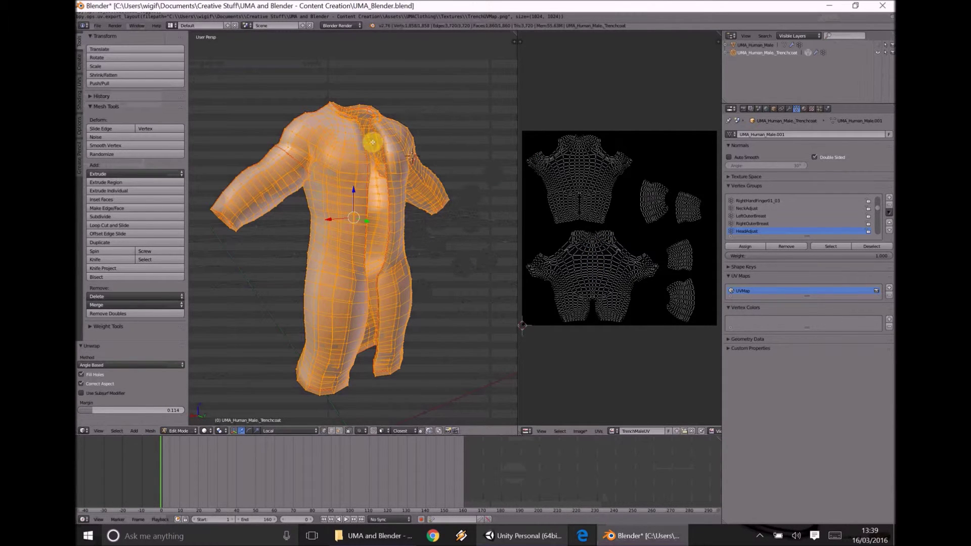
Step: Set the outliner to All Scenes, deselect the mesh, and merge the UV editor into the 3D view
click(797, 32)
click(803, 47)
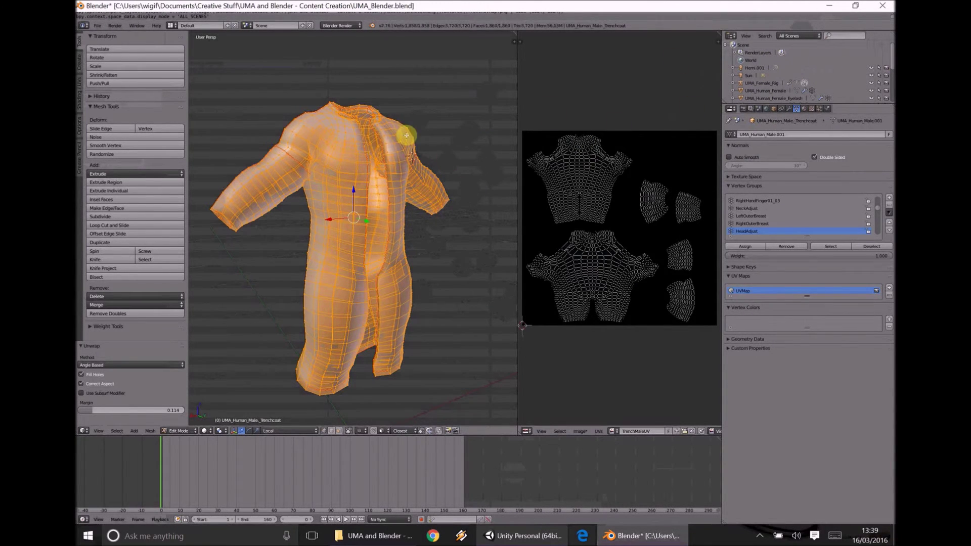
key(a)
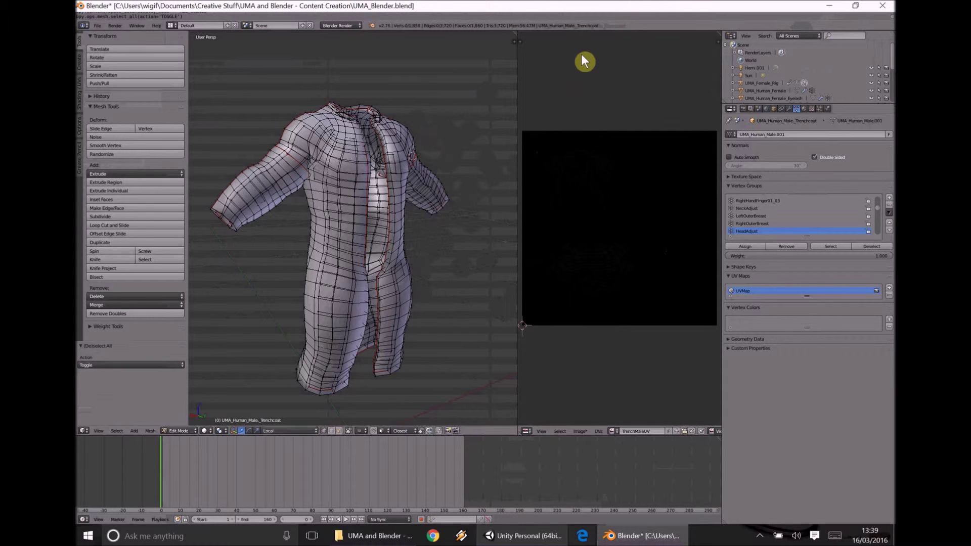
drag(515, 33, 678, 38)
scroll(520, 167, down, 3)
middle_drag(473, 217, 421, 337)
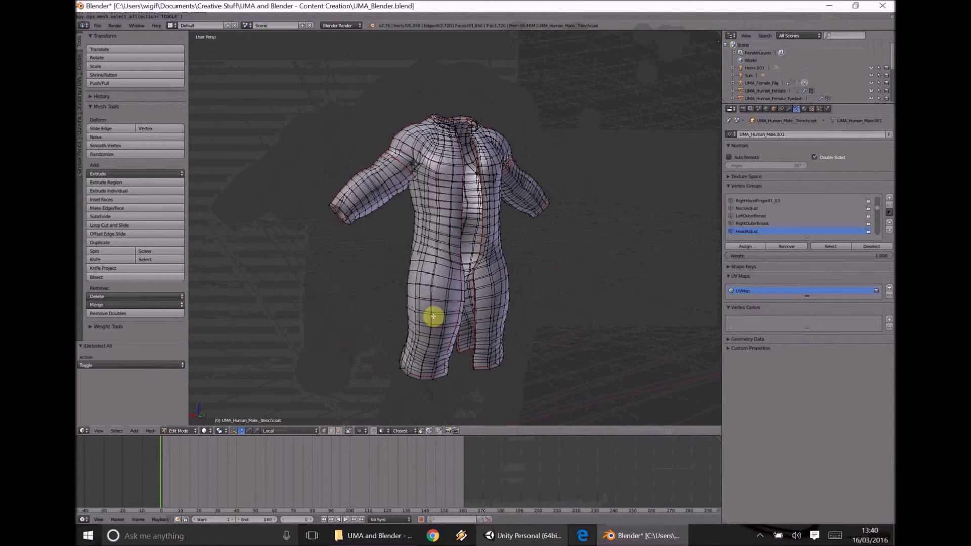
Step: Switch the outliner display mode to Visible Layers
scroll(808, 64, down, 5)
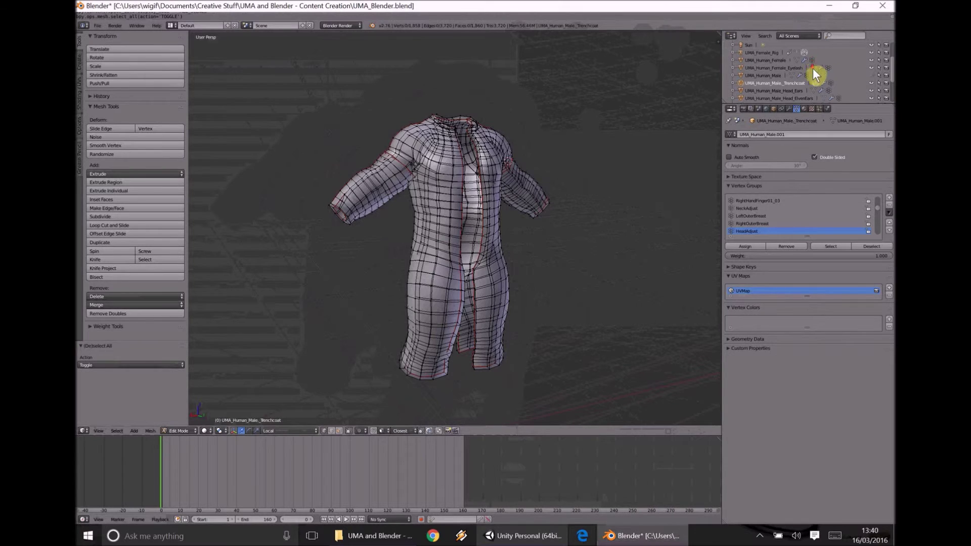
scroll(800, 60, up, 2)
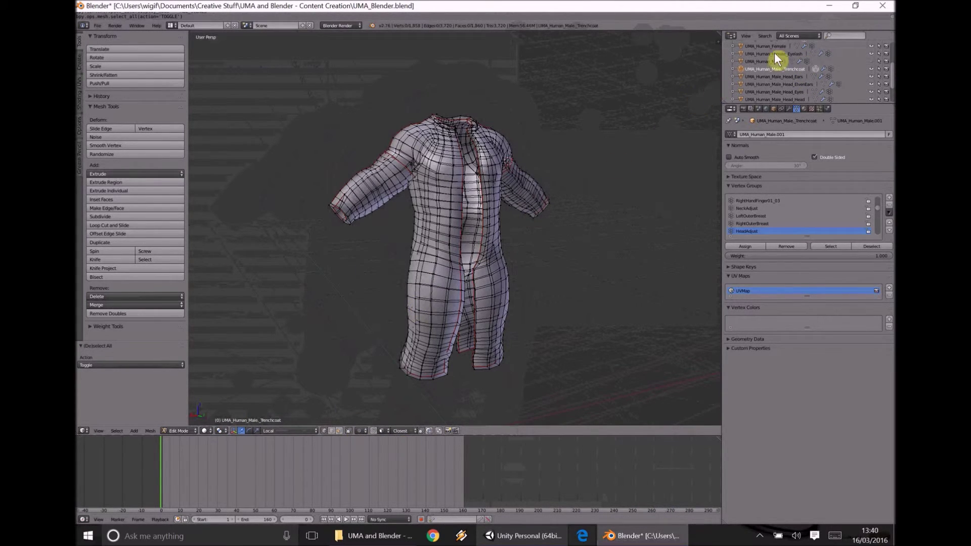
scroll(778, 71, up, 3)
scroll(777, 71, down, 3)
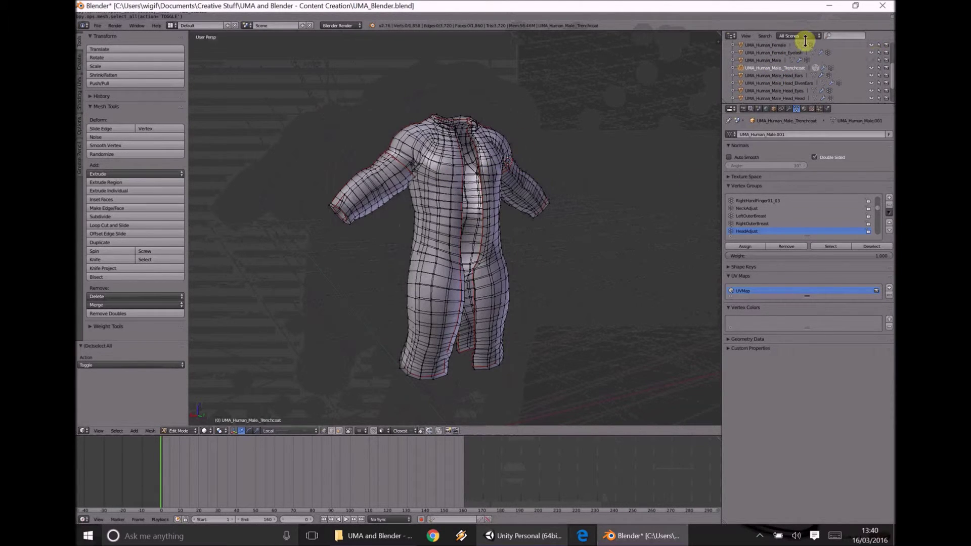
scroll(775, 69, down, 2)
scroll(778, 77, up, 2)
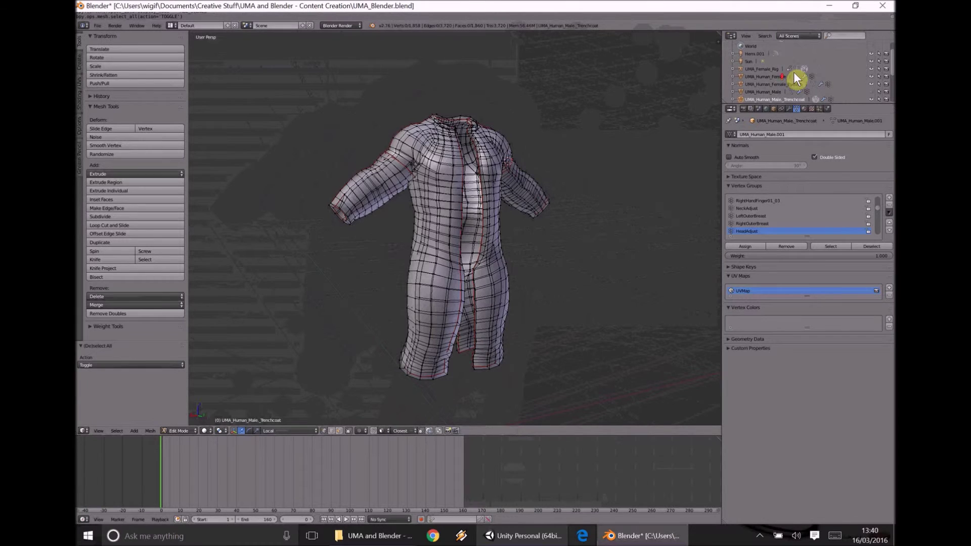
click(796, 35)
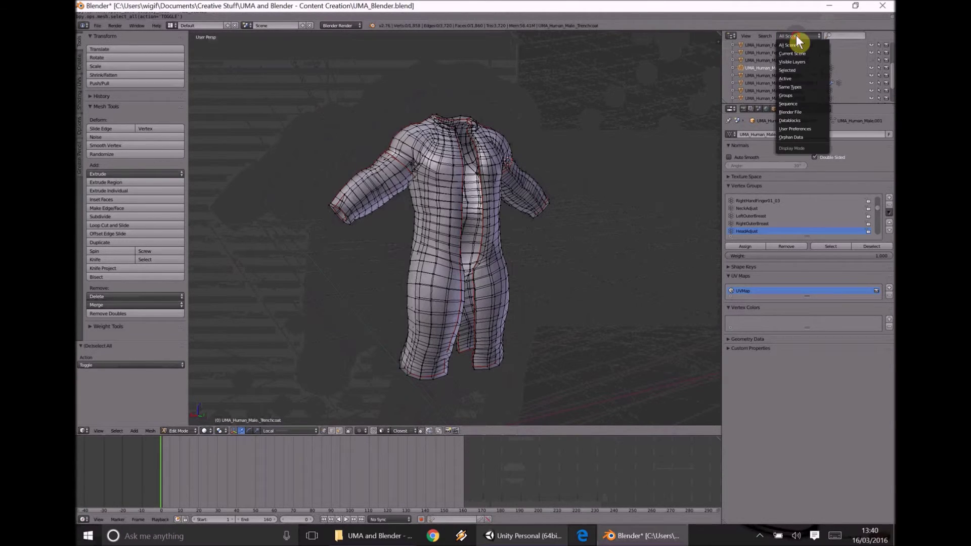
click(796, 62)
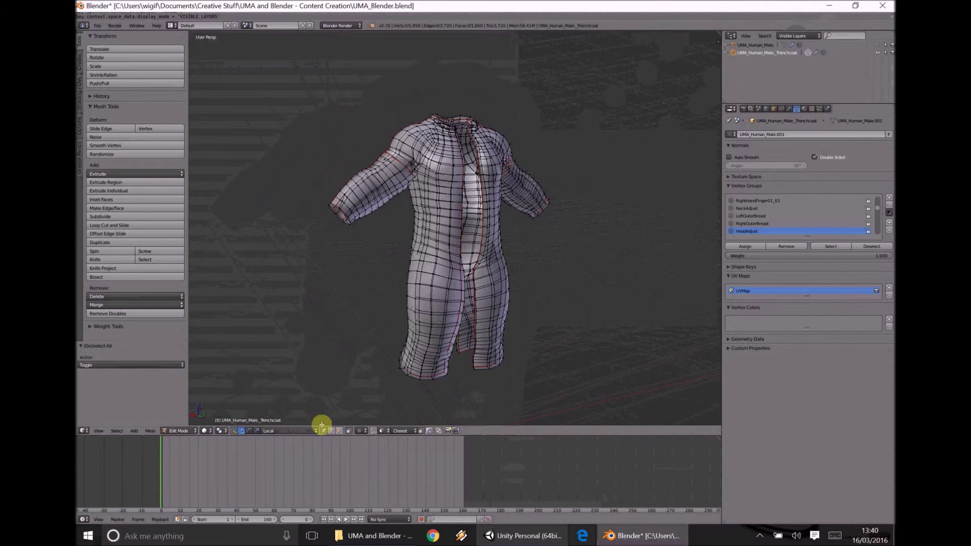
click(182, 430)
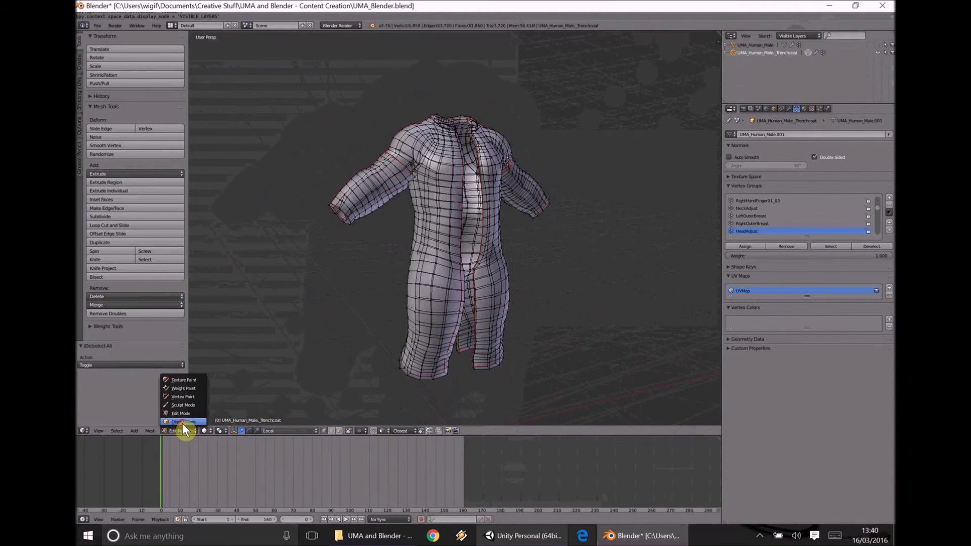
Step: Enter Object Mode, show the rig's layer, select rig and trenchcoat, and unhide UMA_Human_Male
click(182, 424)
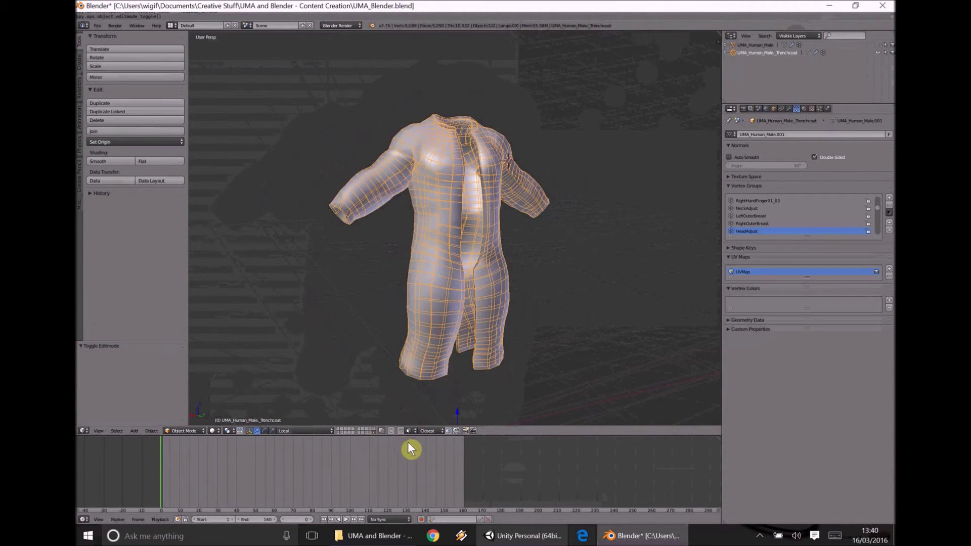
shift+click(374, 429)
scroll(494, 136, down, 3)
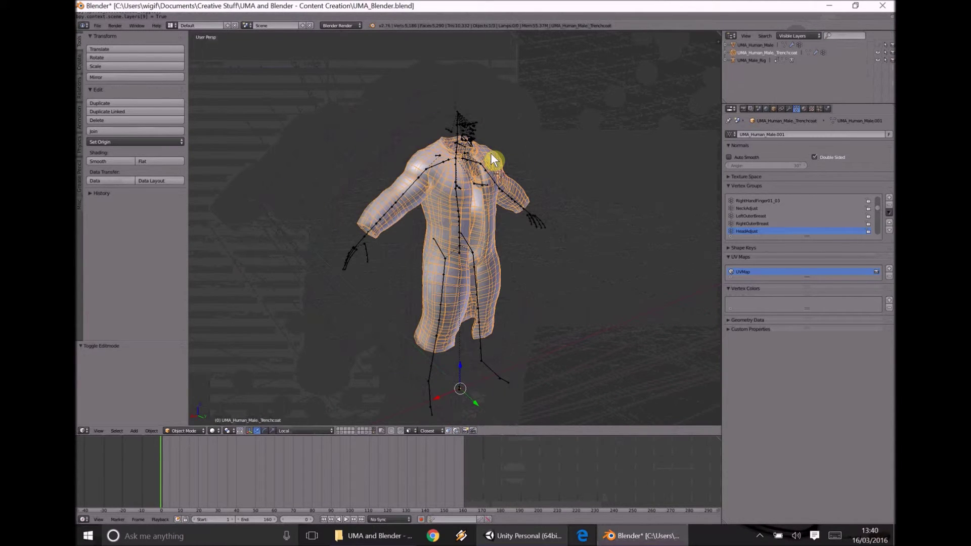
click(753, 61)
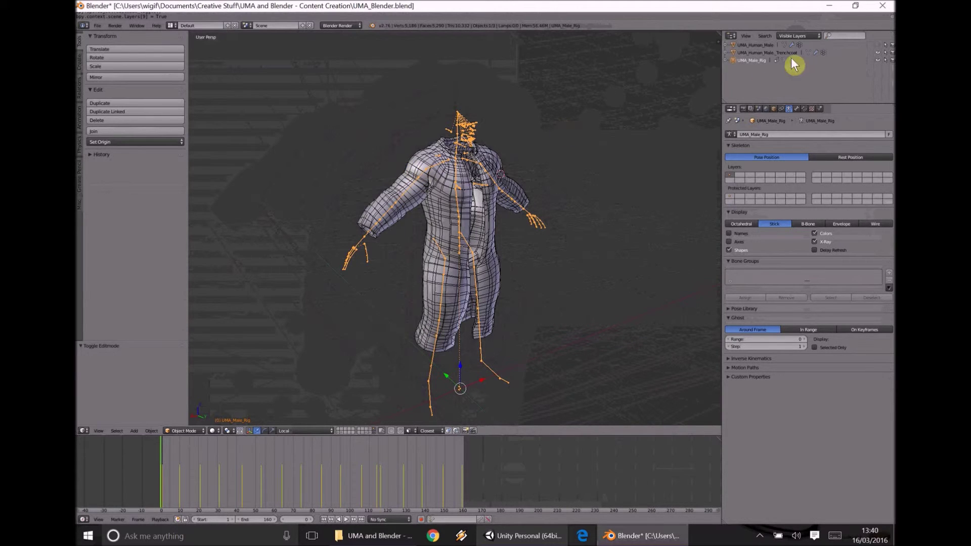
click(773, 53)
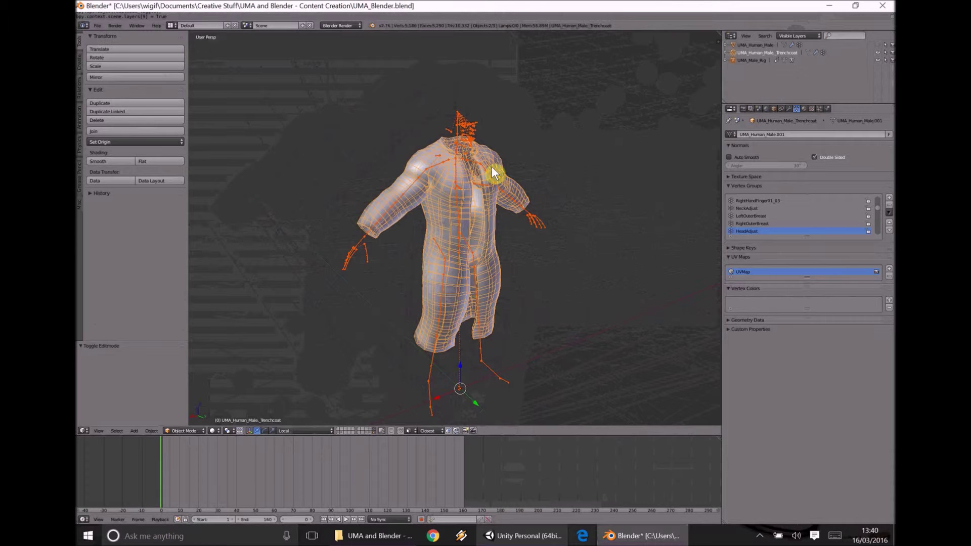
click(878, 44)
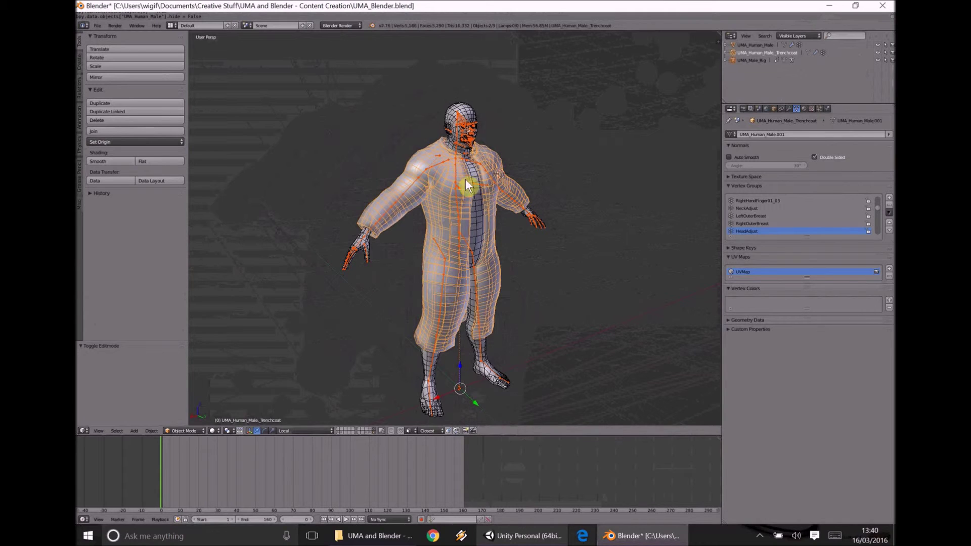
Step: Start an FBX export targeting UMA_Human_Male_Trenchcoat.fbx in Assets/UMAClothing/Model
click(96, 25)
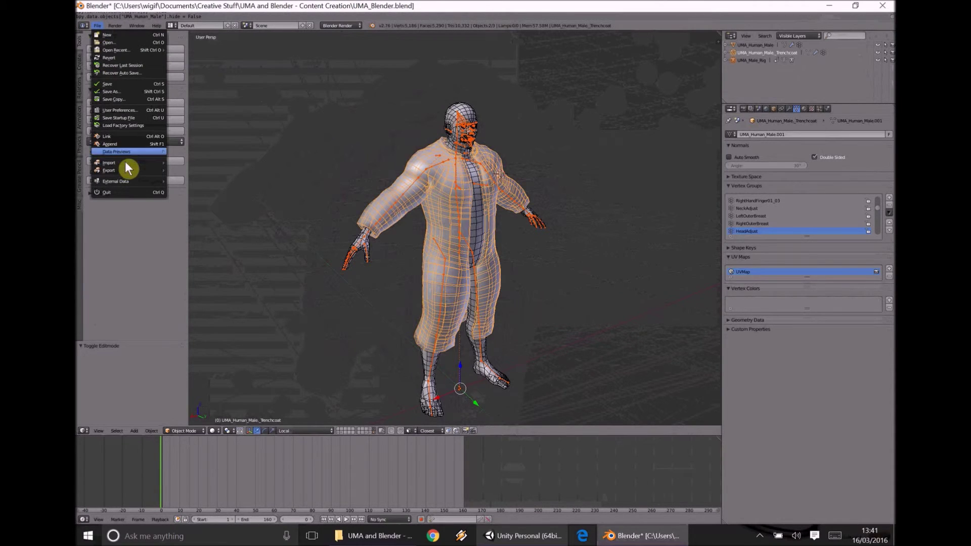
mouse_move(130, 171)
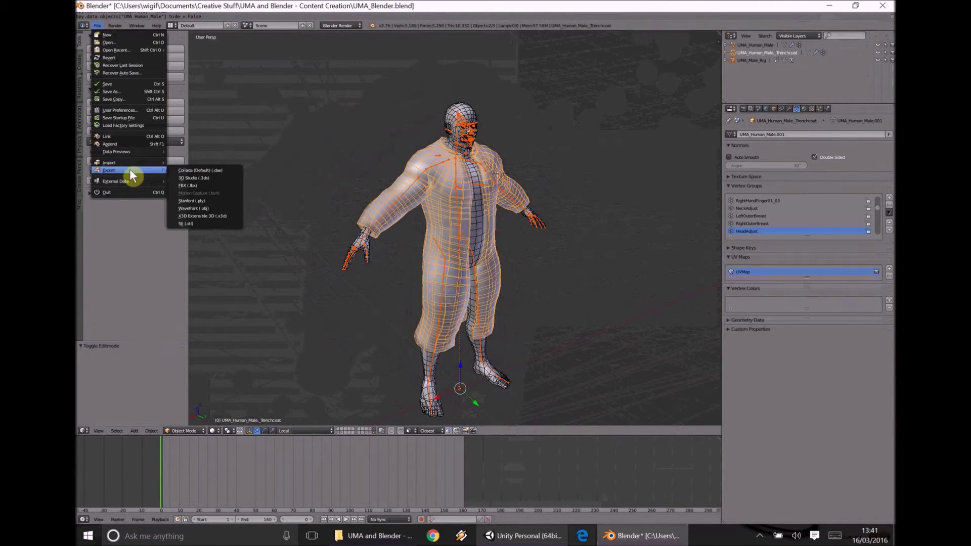
click(186, 186)
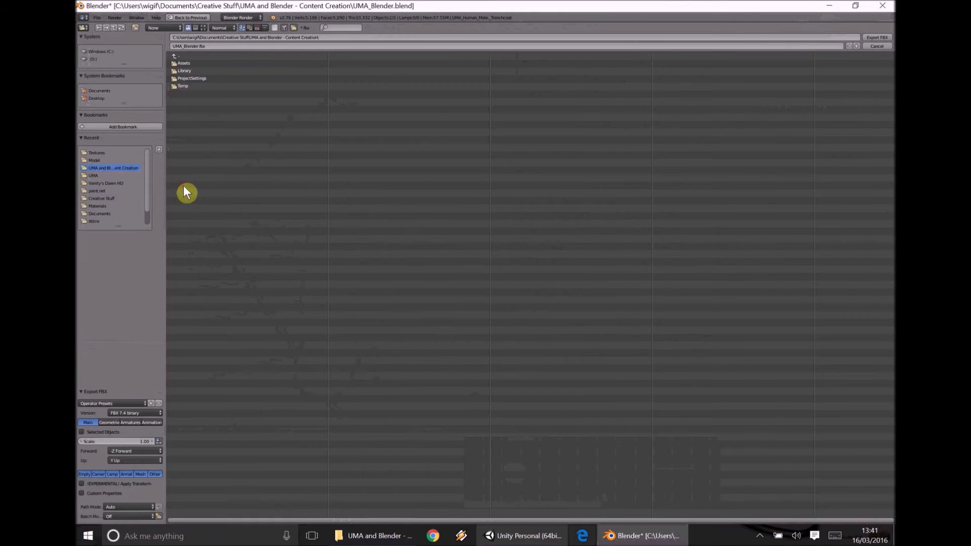
click(204, 63)
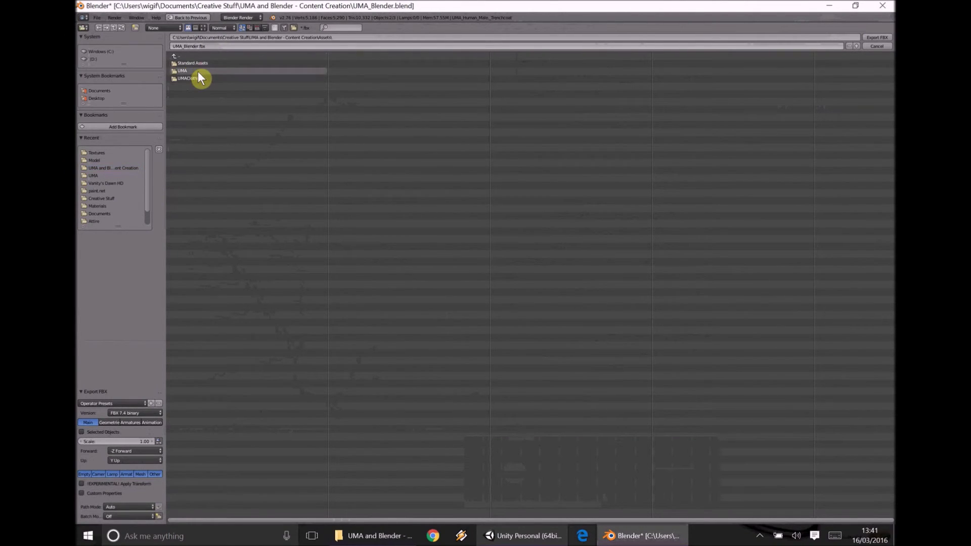
click(200, 79)
click(203, 64)
click(217, 72)
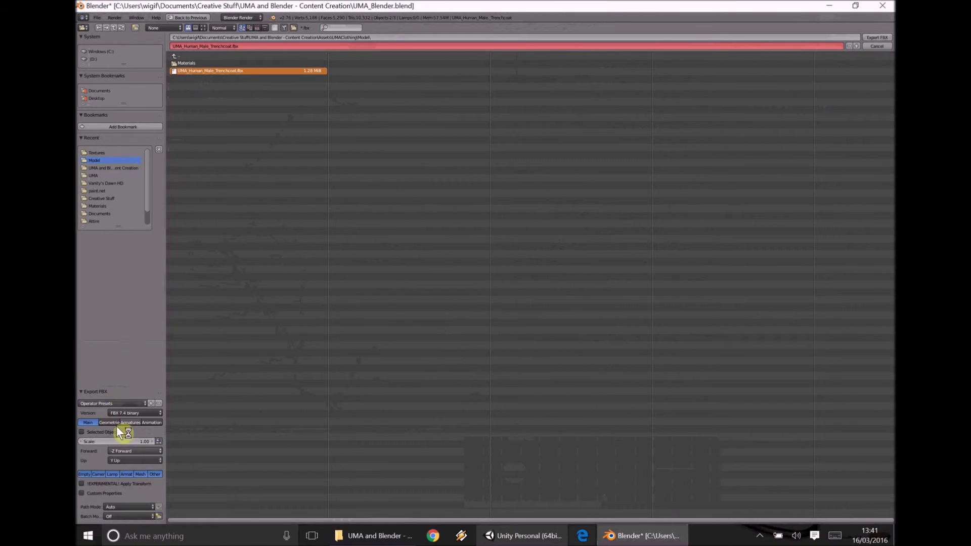
click(147, 415)
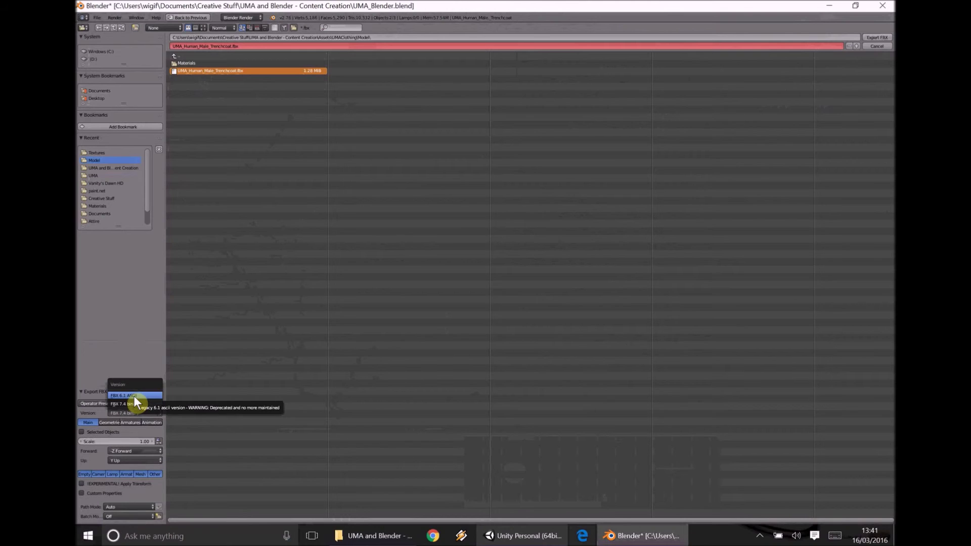
Step: Set the FBX version to 6.1 ASCII, export Selected Objects only, with Z Forward
click(135, 396)
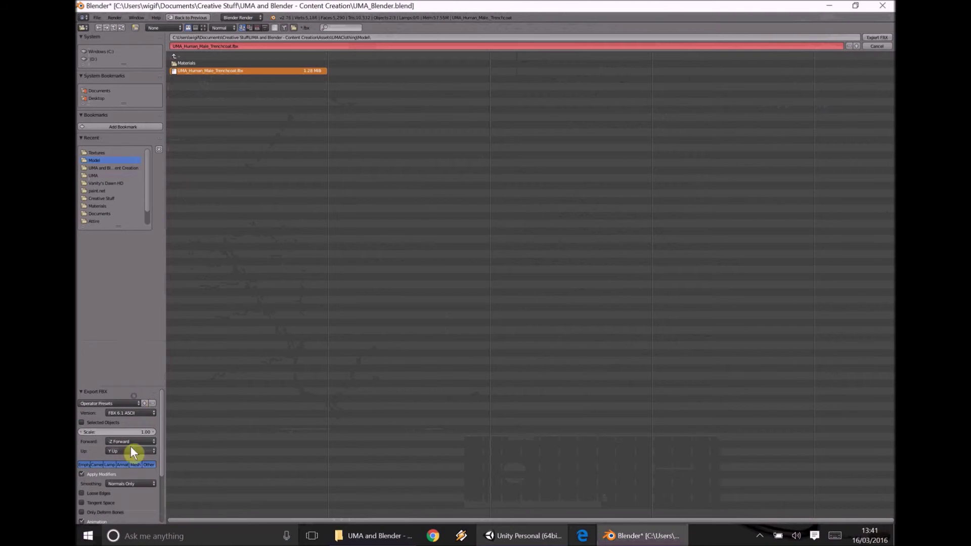
click(115, 422)
click(138, 439)
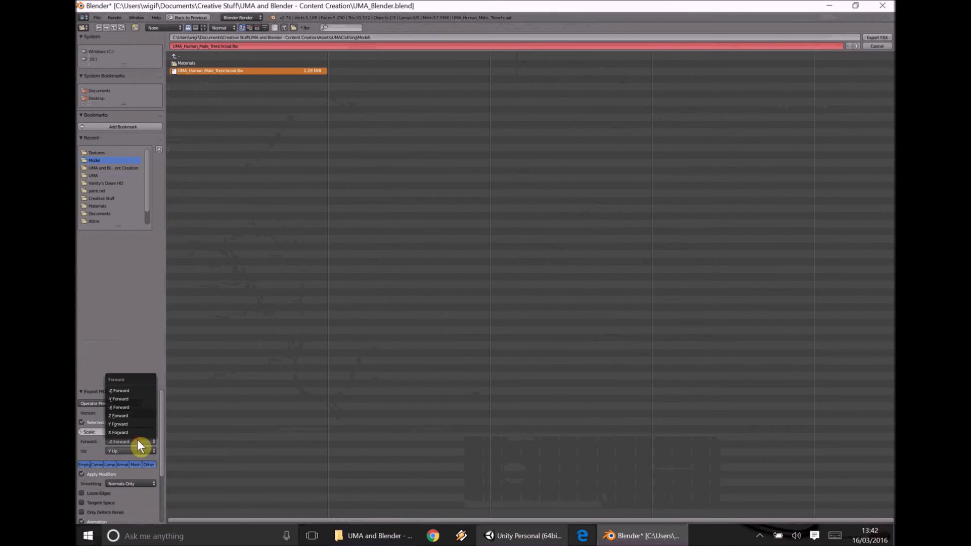
click(122, 439)
click(121, 415)
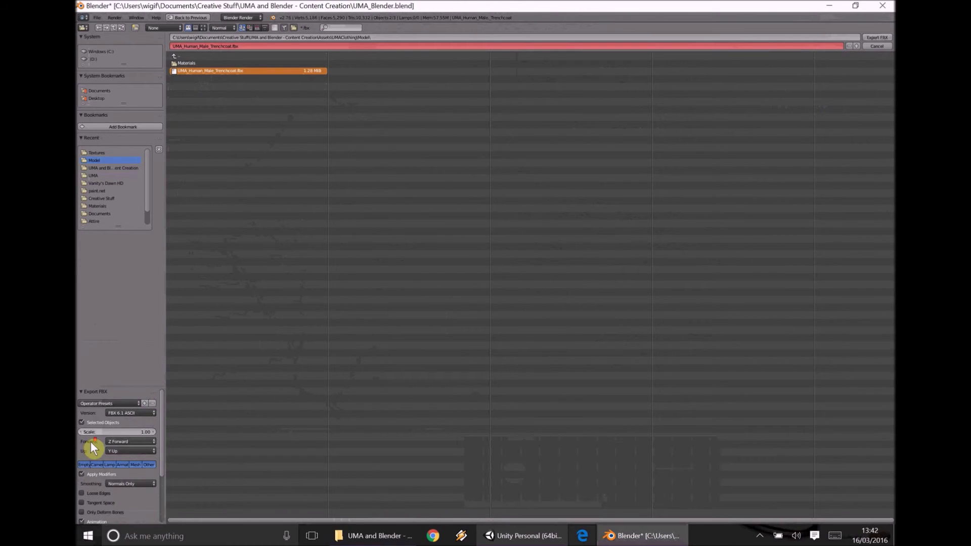
Step: Review the remaining FBX export options and export the trenchcoat FBX
scroll(91, 447, down, 3)
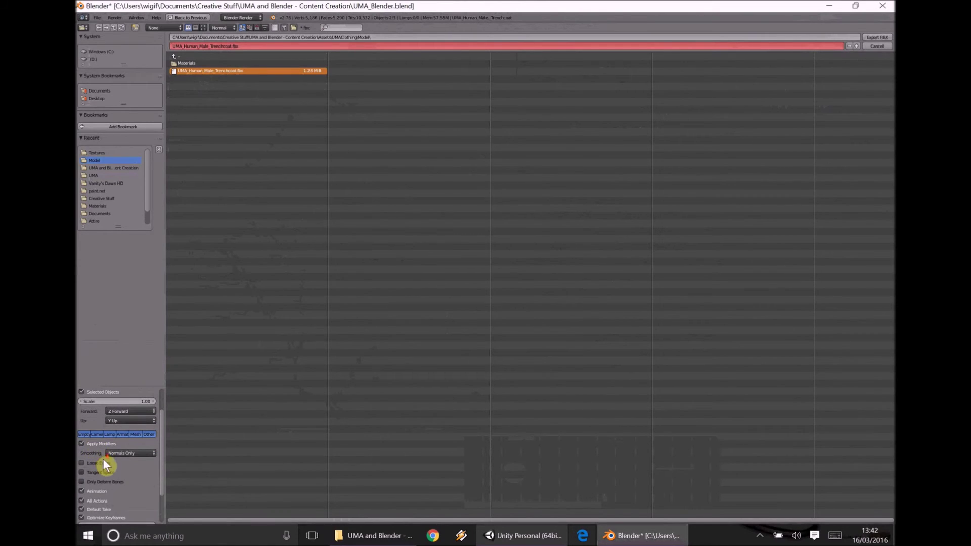
scroll(104, 459, down, 4)
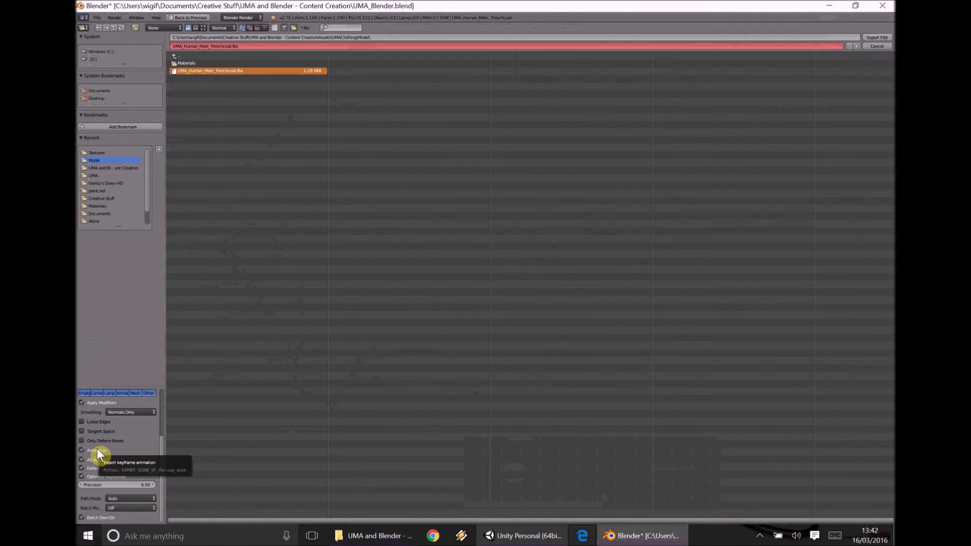
scroll(141, 433, up, 7)
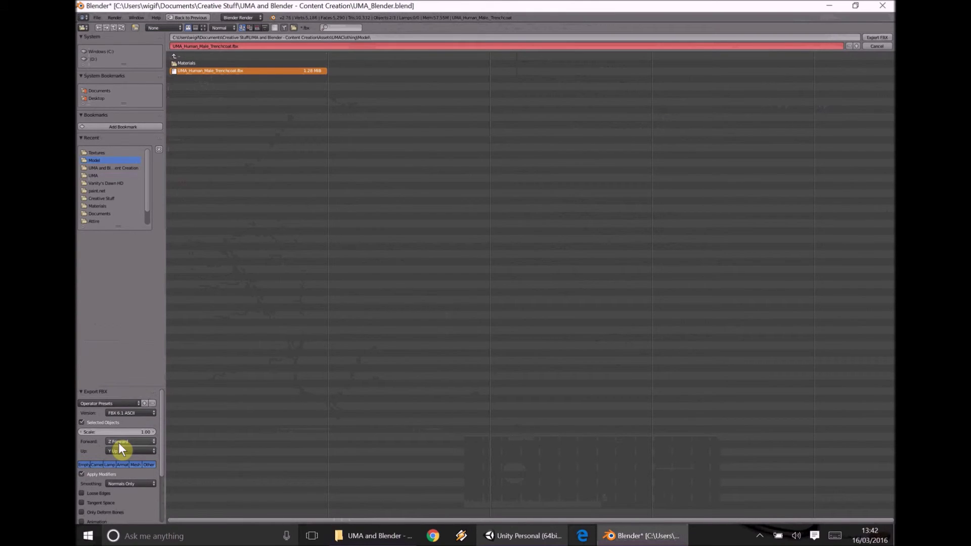
scroll(119, 443, down, 6)
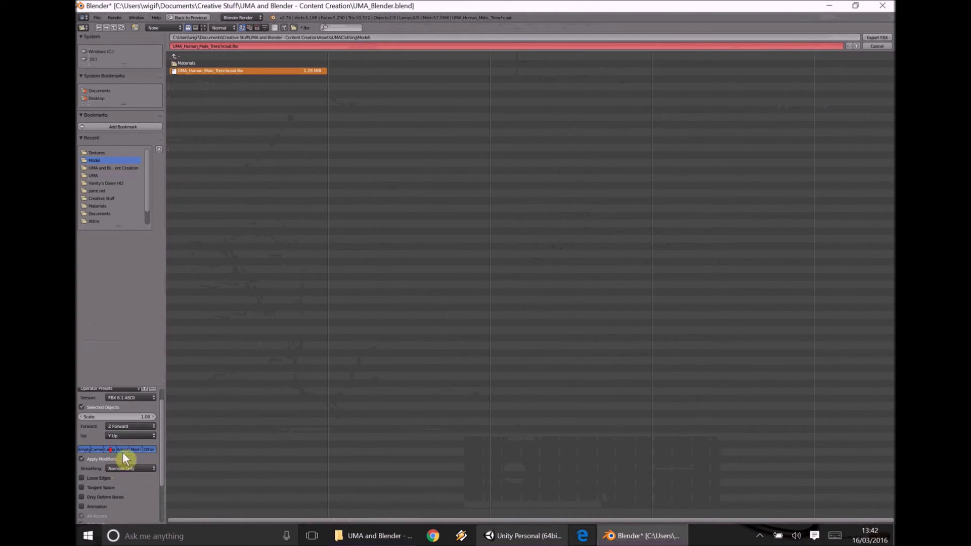
scroll(127, 457, up, 6)
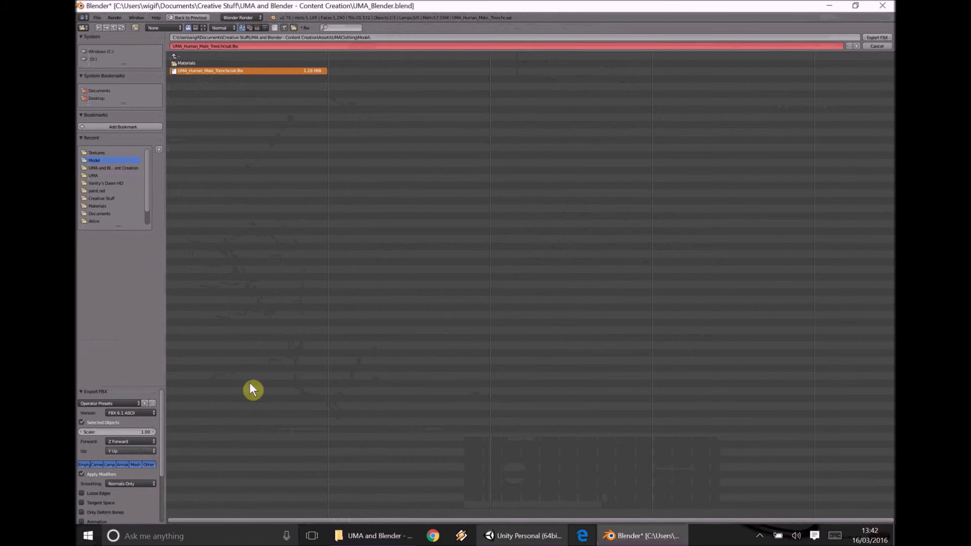
scroll(132, 448, down, 3)
scroll(135, 455, up, 3)
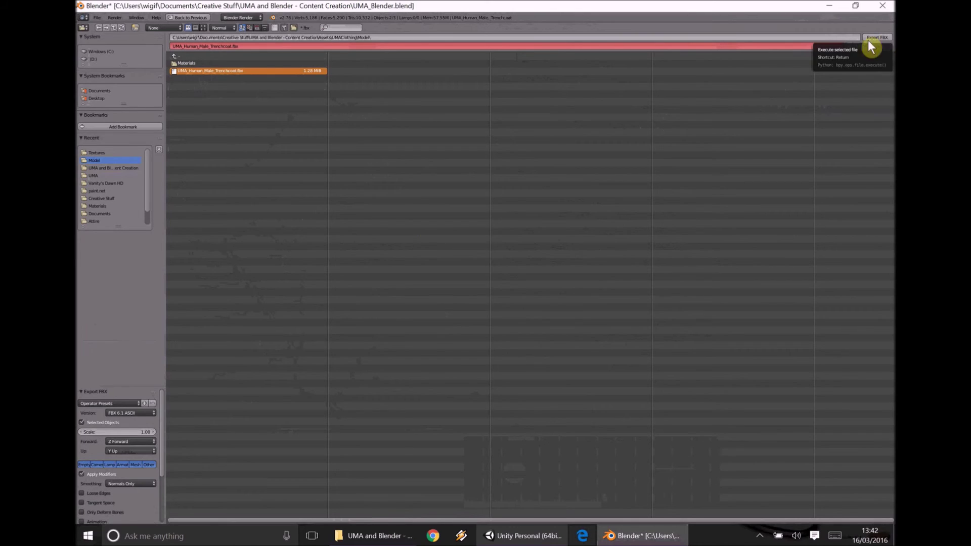
scroll(123, 439, down, 3)
scroll(127, 437, up, 1)
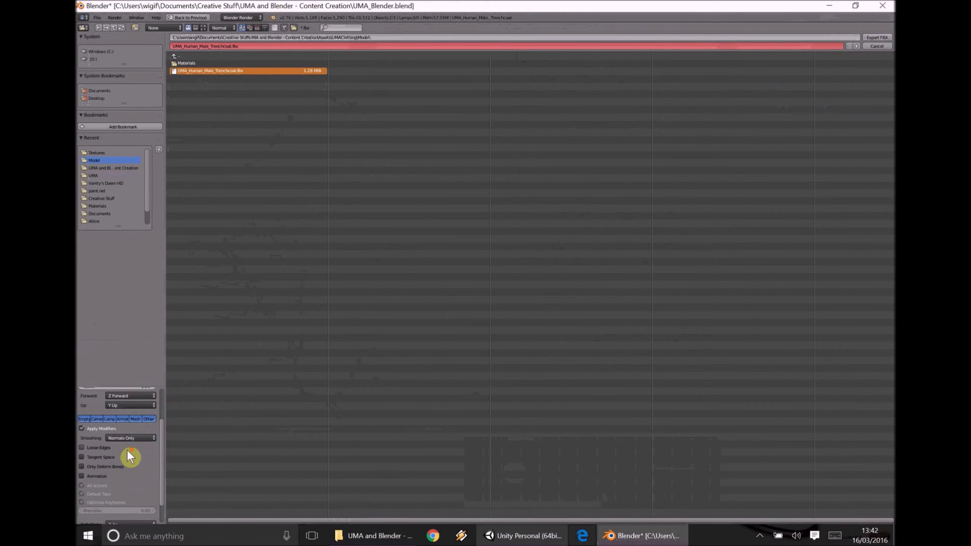
scroll(127, 437, up, 3)
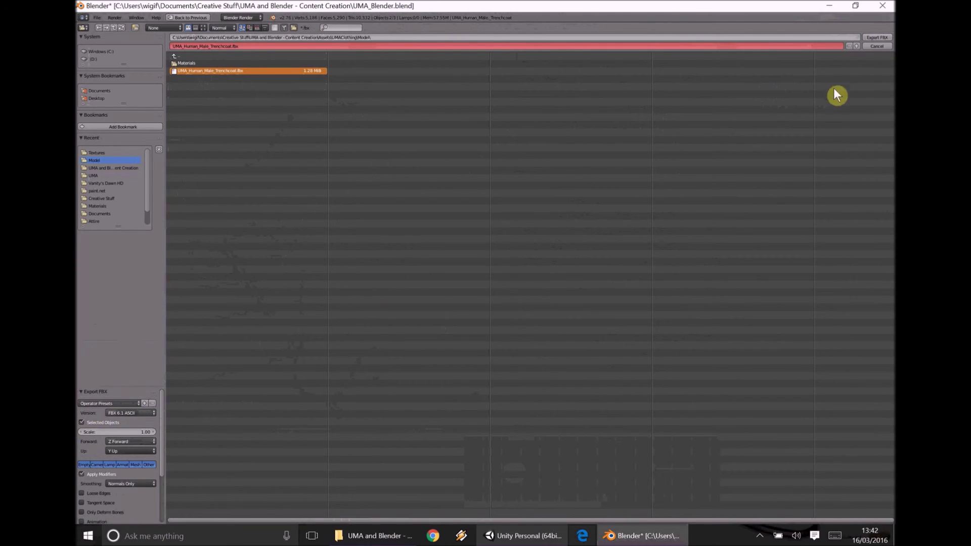
click(876, 36)
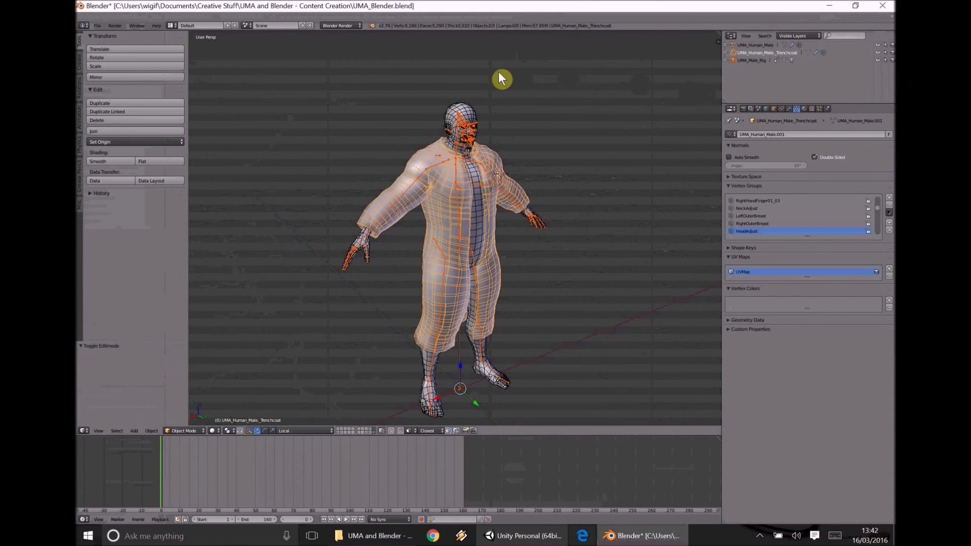
click(512, 537)
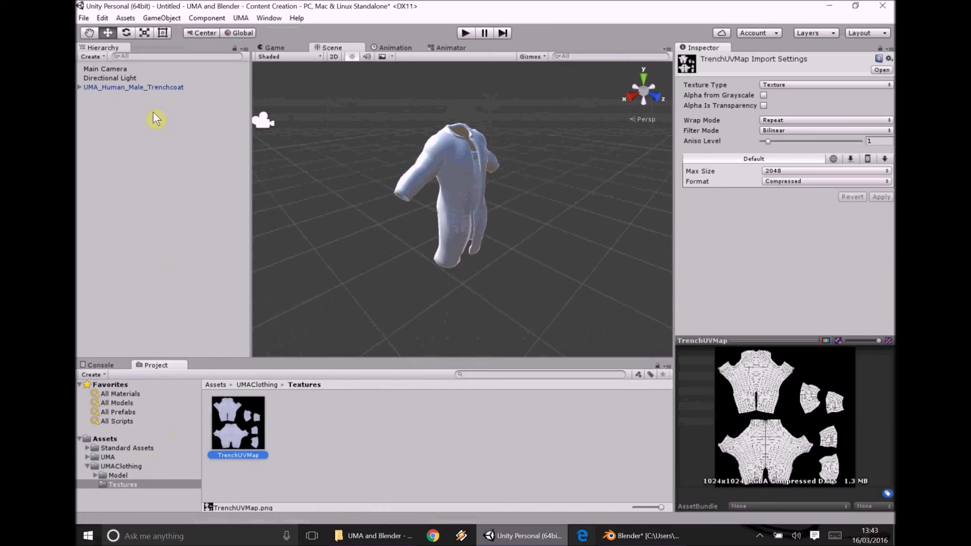
Step: Select the UMA_Human_Male_Trenchcoat FBX in UMAClothing > Model to show its import settings
key(Up)
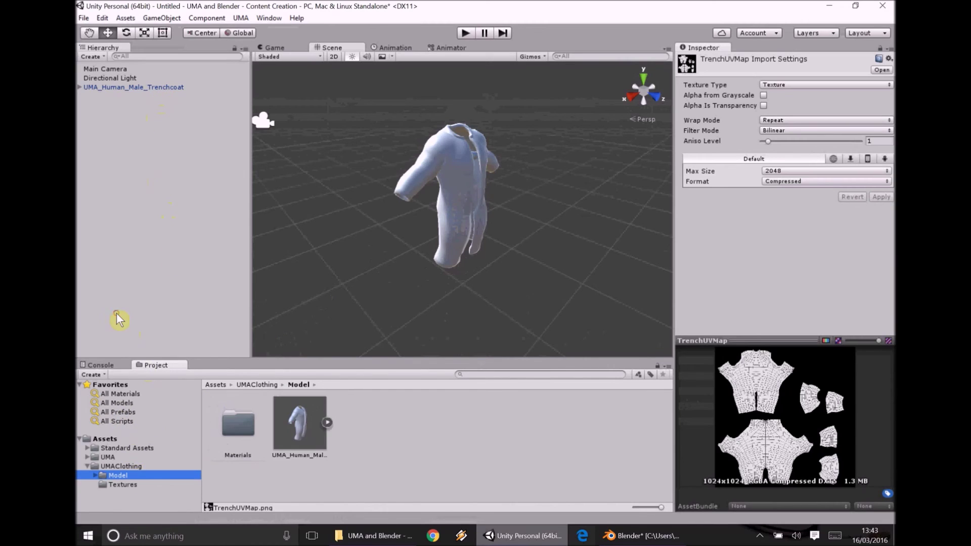
key(Up)
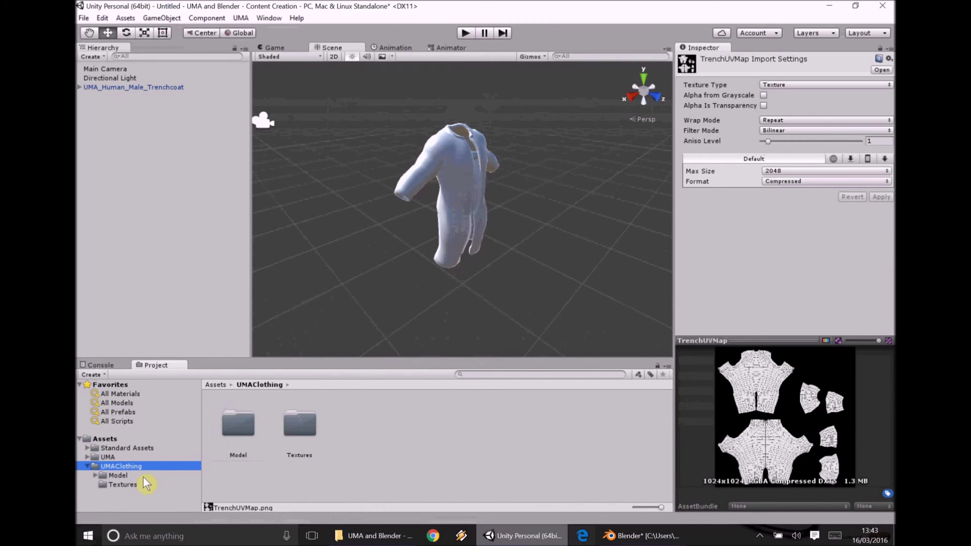
key(Down)
key(Tab)
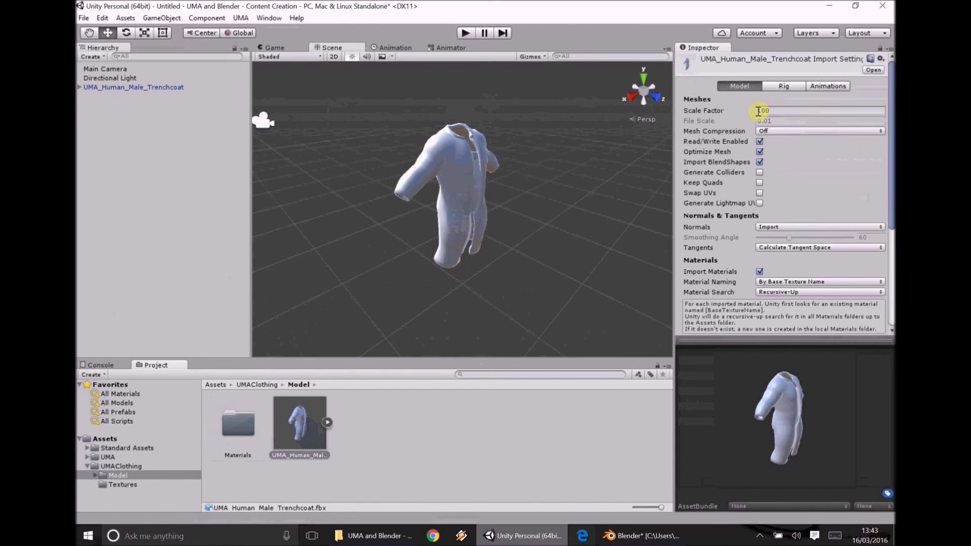
Step: Turn off Import Animation for the trenchcoat model and apply the change
click(783, 86)
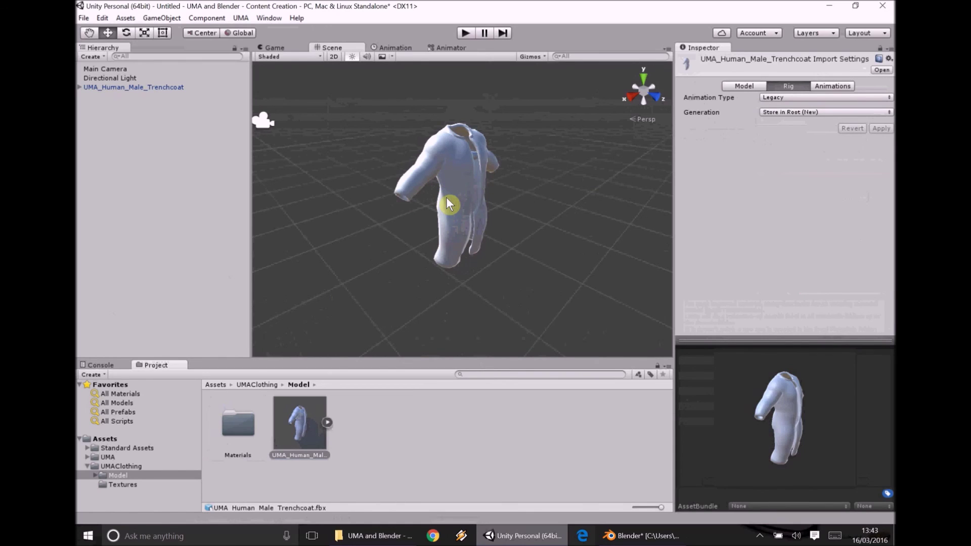
click(832, 87)
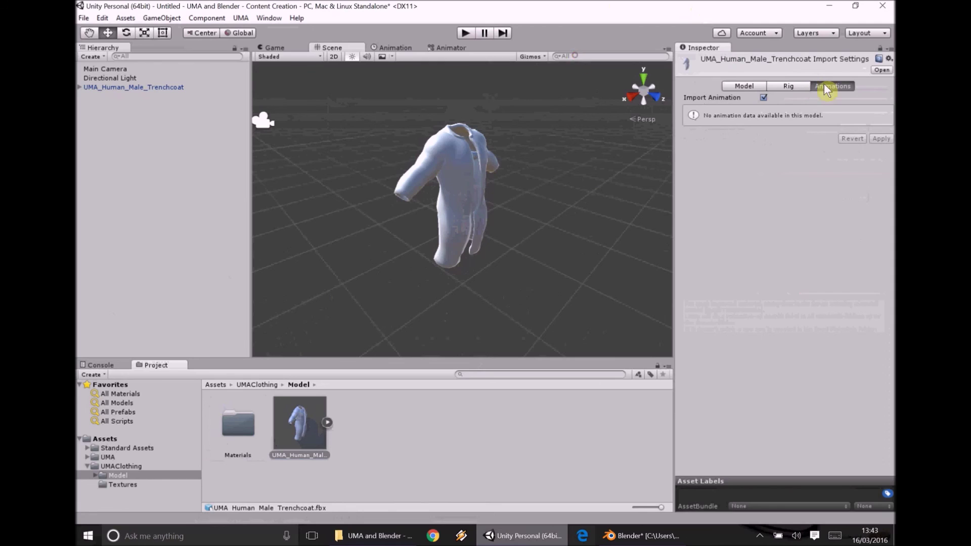
click(764, 97)
click(880, 114)
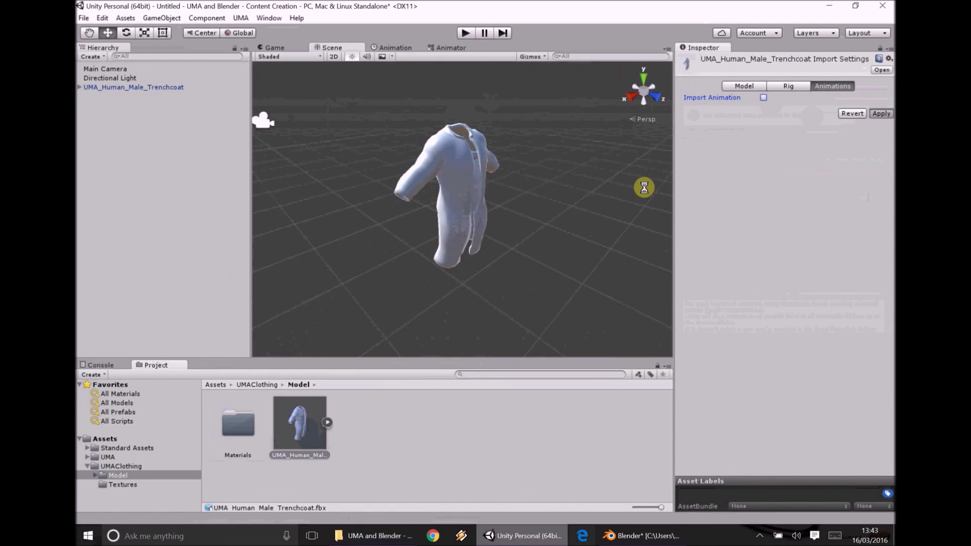
Step: Review the Rig and Model settings, then open the Model's Materials folder
click(790, 87)
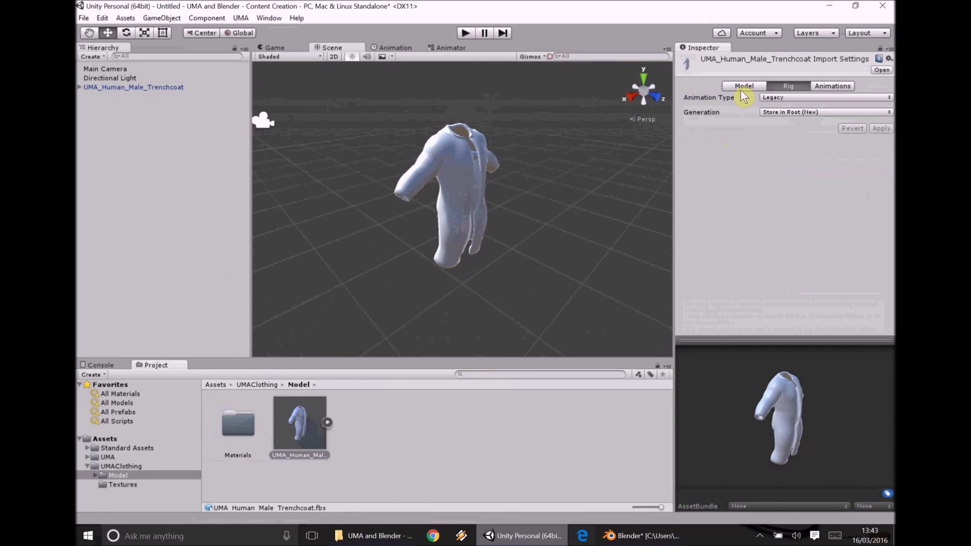
click(745, 89)
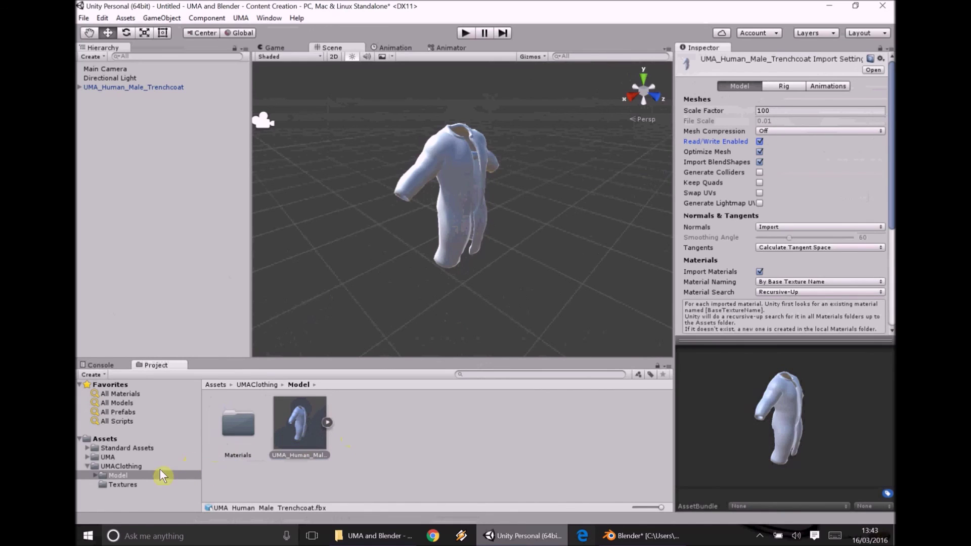
click(135, 485)
click(118, 475)
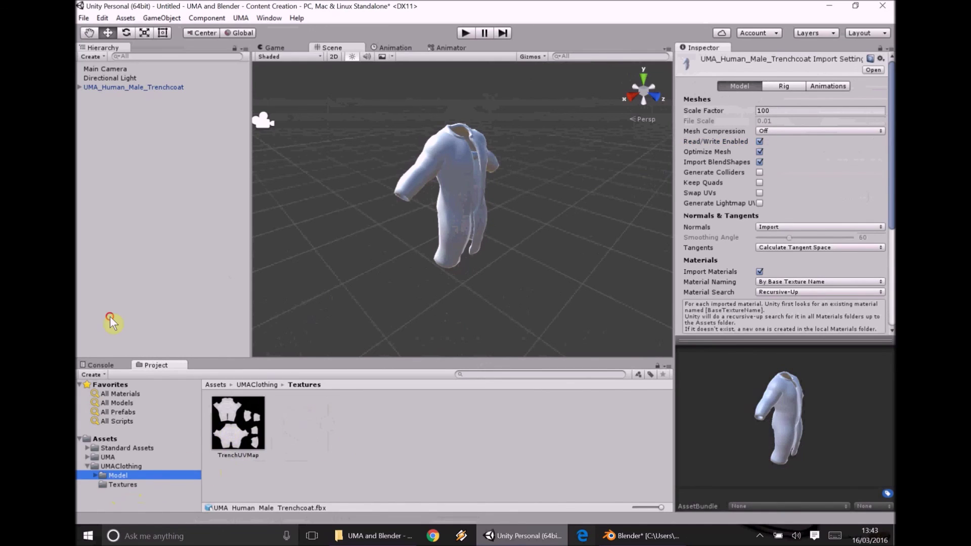
double_click(226, 443)
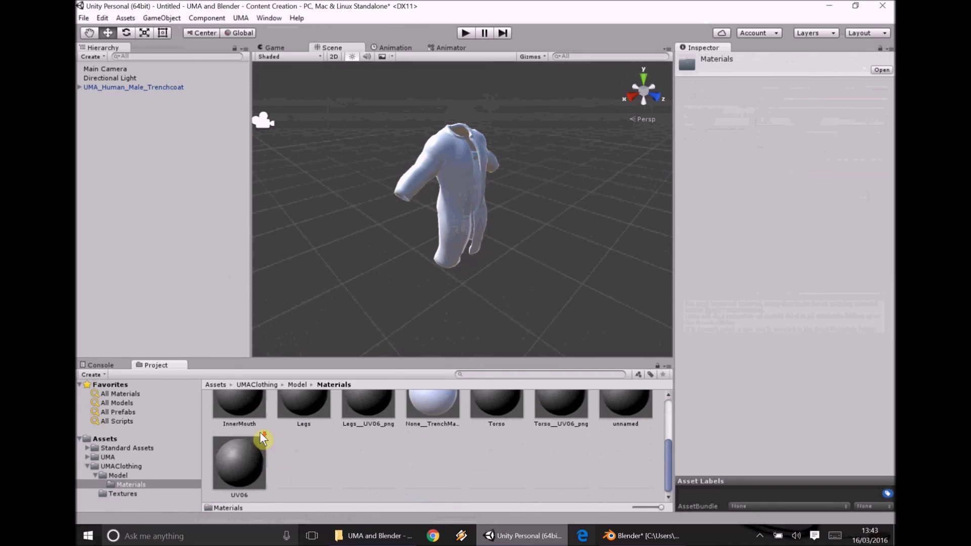
Step: Show the Model folder contents again, briefly switching to Blender and back to Unity
scroll(273, 450, down, 3)
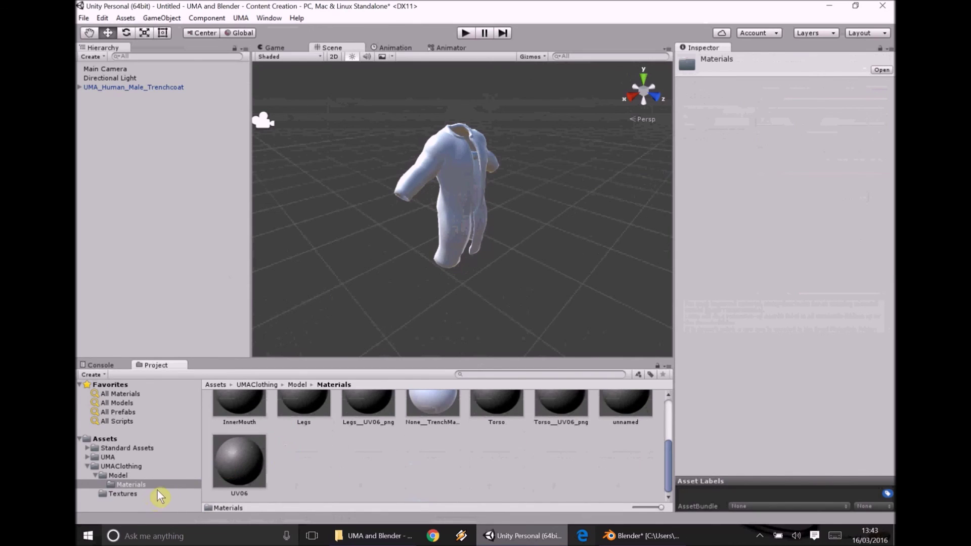
click(126, 476)
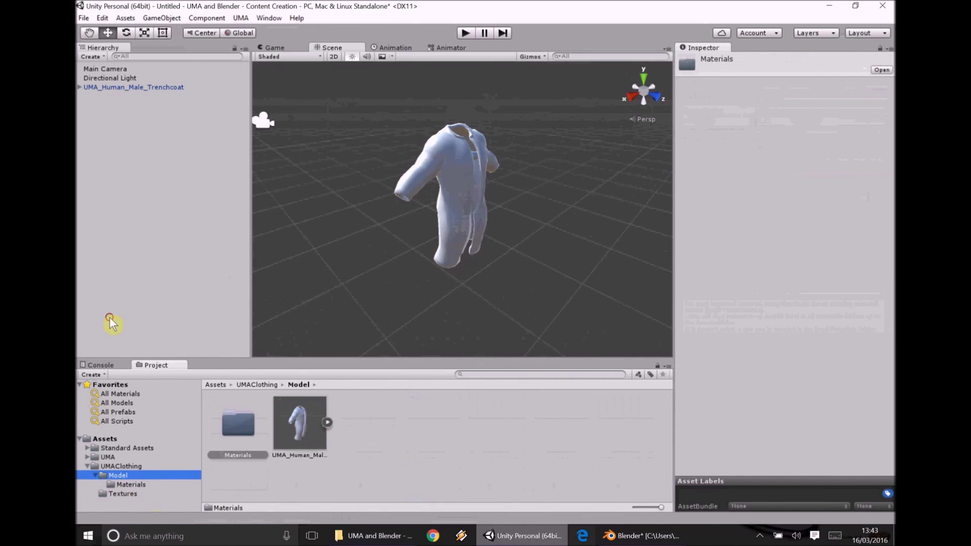
click(640, 537)
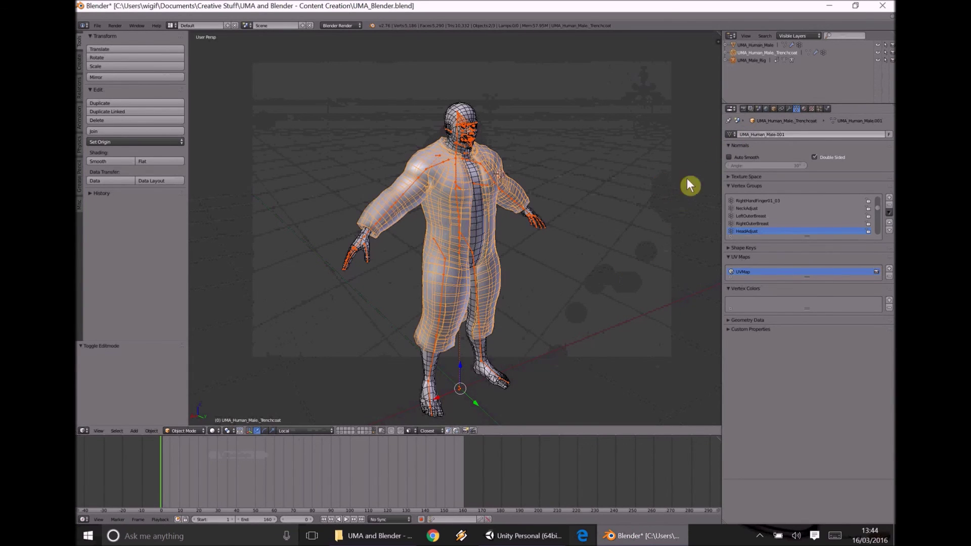
click(504, 535)
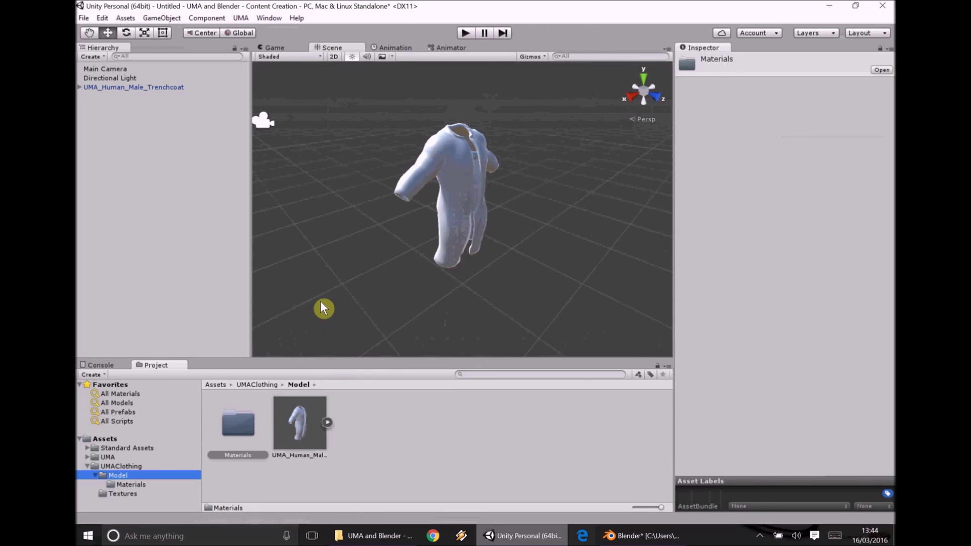